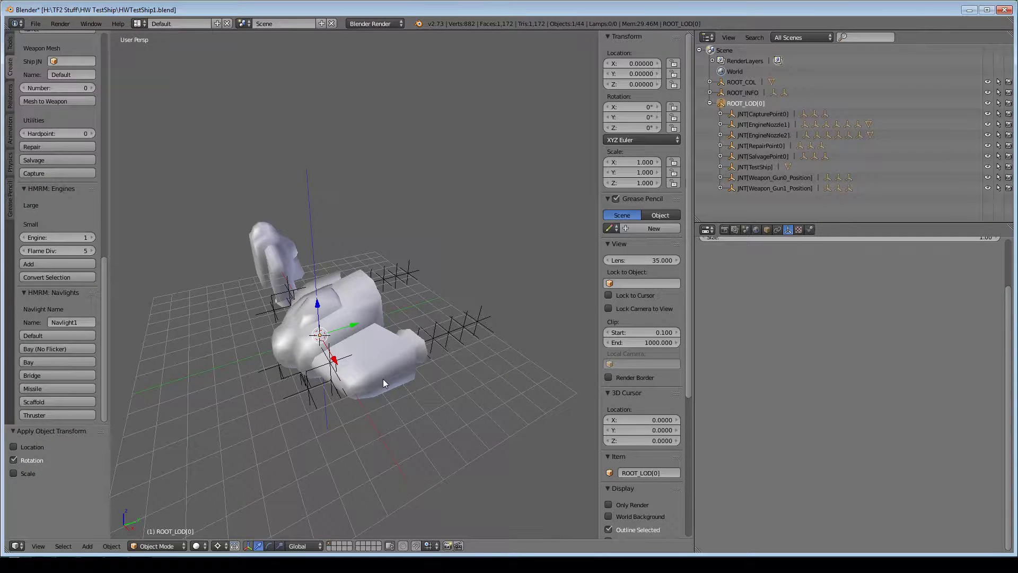
middle_drag(344, 396, 400, 386)
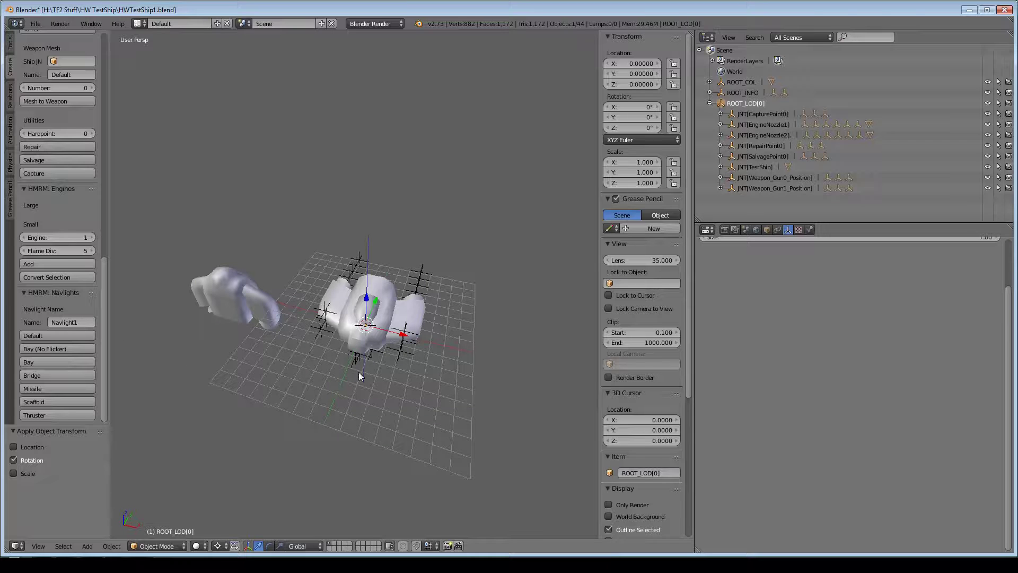
middle_drag(379, 361, 368, 372)
scroll(368, 372, up, 3)
middle_drag(433, 389, 362, 349)
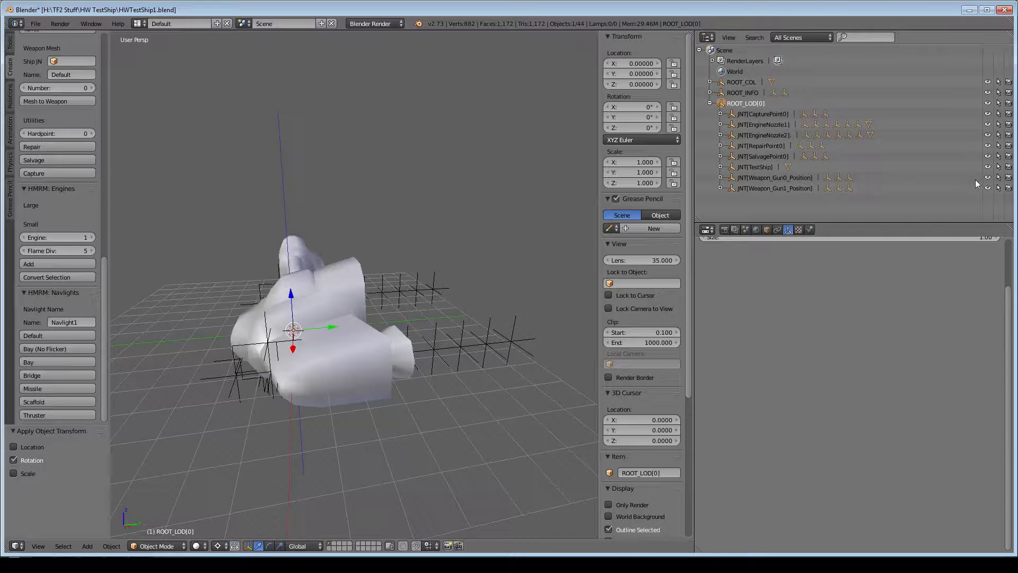
scroll(917, 290, up, 3)
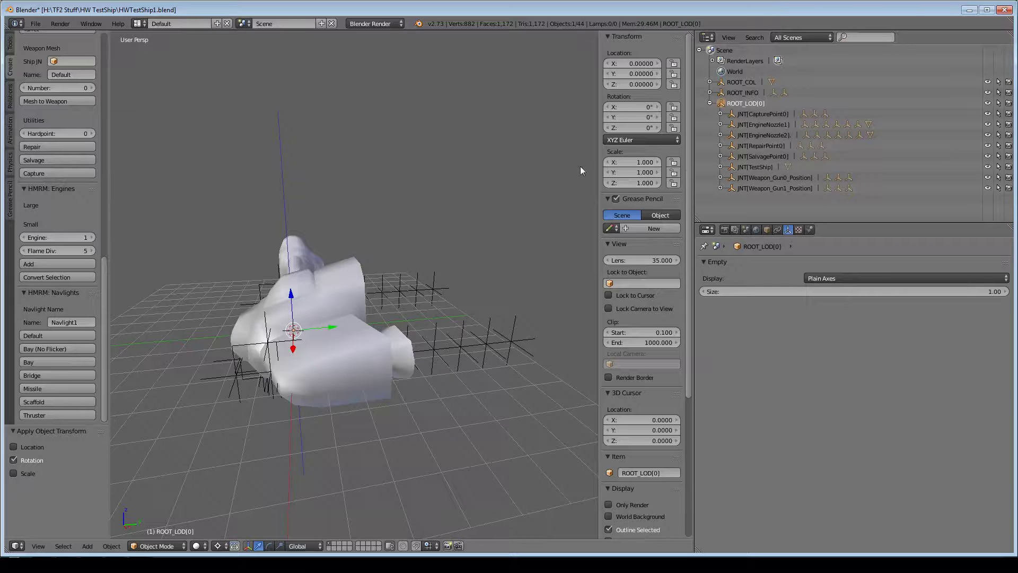
middle_drag(439, 265, 305, 241)
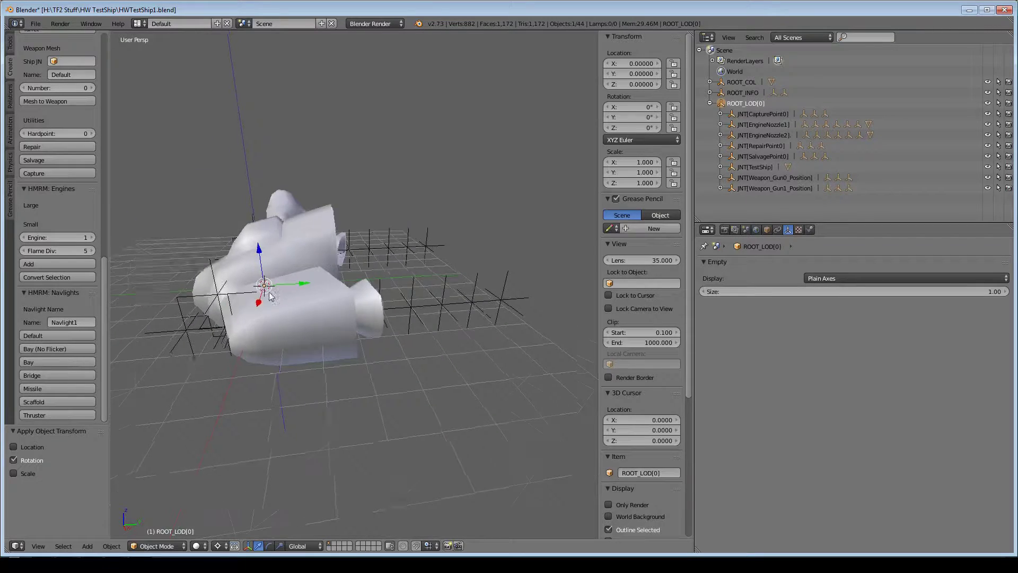
Step: Select the TestShip mesh and set the viewport shading to Texture
middle_drag(246, 284, 320, 292)
right_click(320, 291)
mouse_move(420, 319)
middle_down()
mouse_move(419, 354)
mouse_move(371, 340)
mouse_move(343, 314)
mouse_move(405, 309)
middle_up()
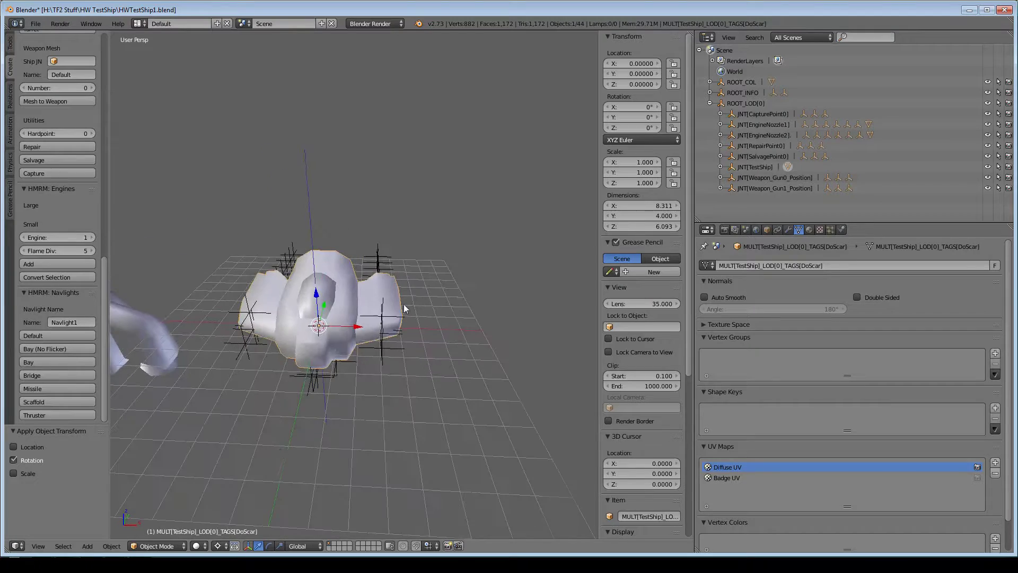
click(198, 546)
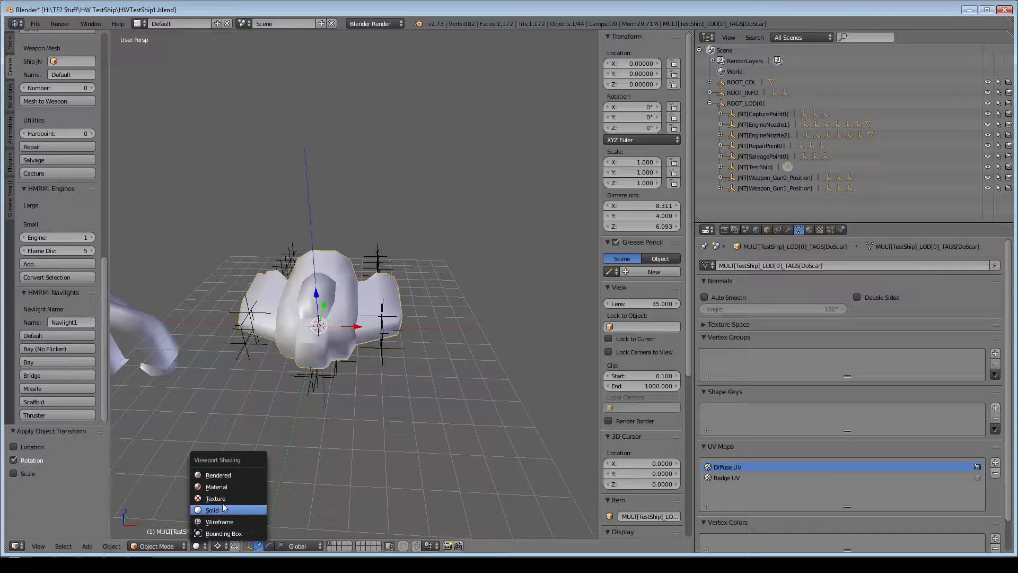
click(220, 498)
mouse_move(368, 402)
middle_down()
mouse_move(355, 405)
mouse_move(313, 372)
mouse_move(376, 387)
mouse_move(340, 395)
mouse_move(326, 360)
middle_up()
scroll(378, 389, up, 4)
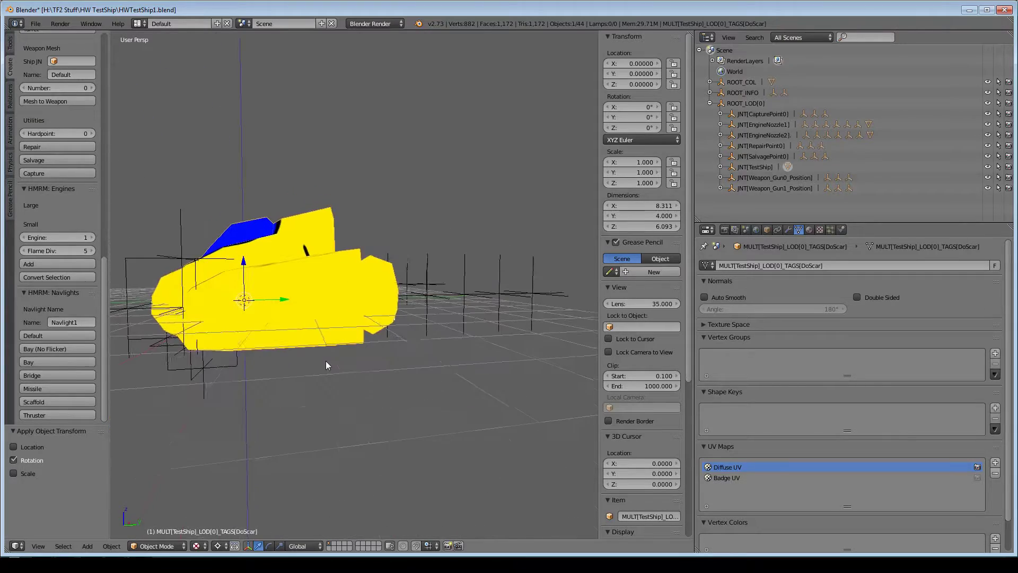
Step: Place the 3D cursor on the outer side of the ship's side pod and set the pivot point to Median Point
click(290, 301)
mouse_move(328, 320)
middle_down()
mouse_move(384, 317)
mouse_move(434, 329)
mouse_move(409, 326)
mouse_move(416, 341)
mouse_move(343, 321)
middle_up()
click(433, 338)
click(312, 312)
click(296, 312)
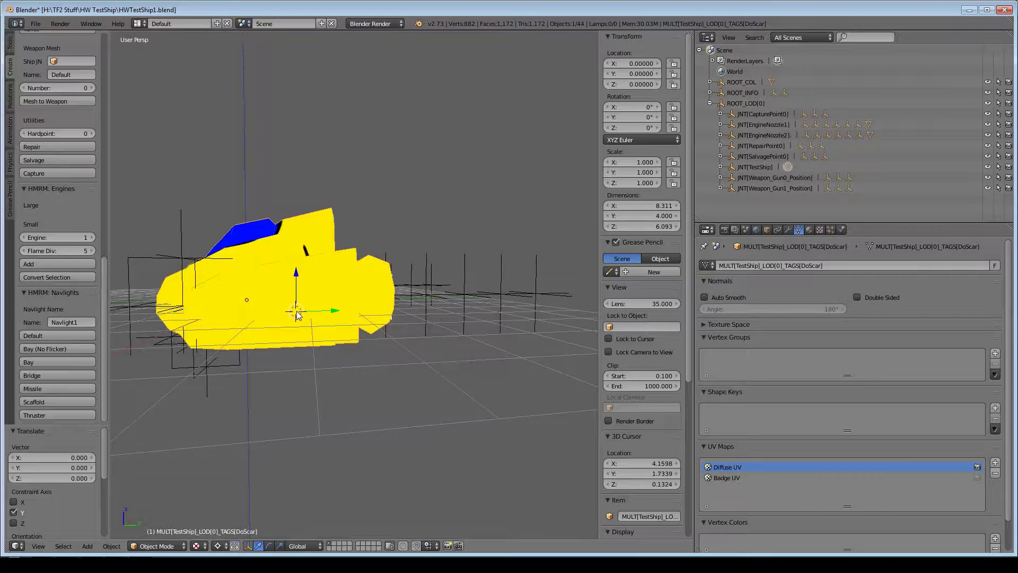
click(224, 546)
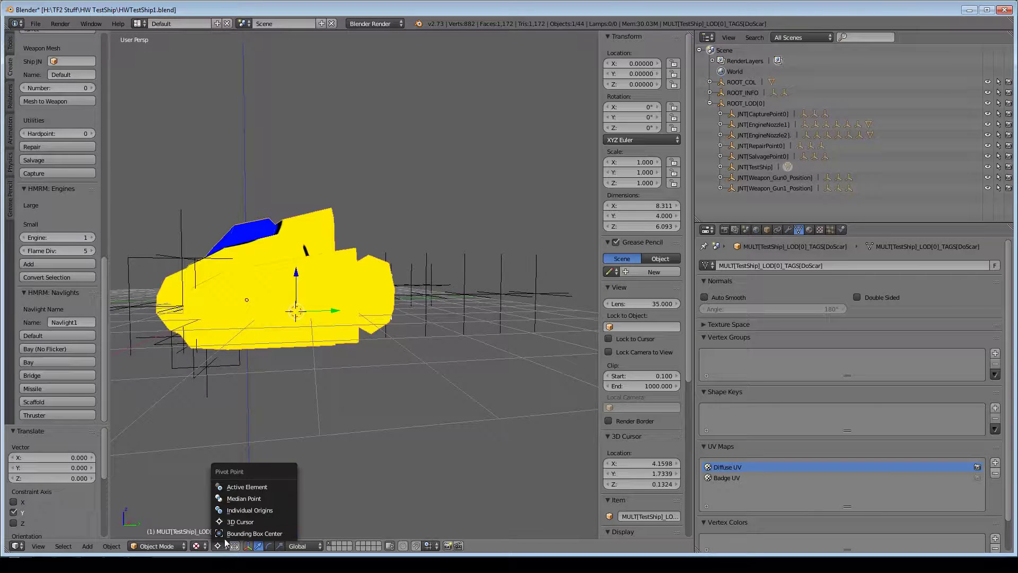
click(255, 499)
Step: With nothing selected, add a Point lamp at the 3D cursor and move it outward about 0.26 units along X
middle_drag(298, 393, 379, 401)
key(a)
key(shift+a)
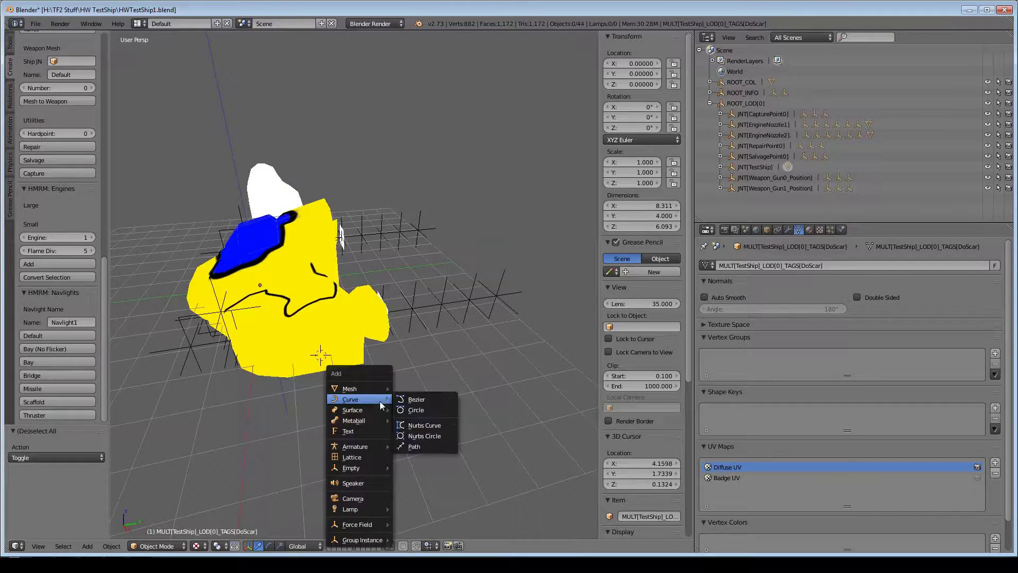
mouse_move(364, 512)
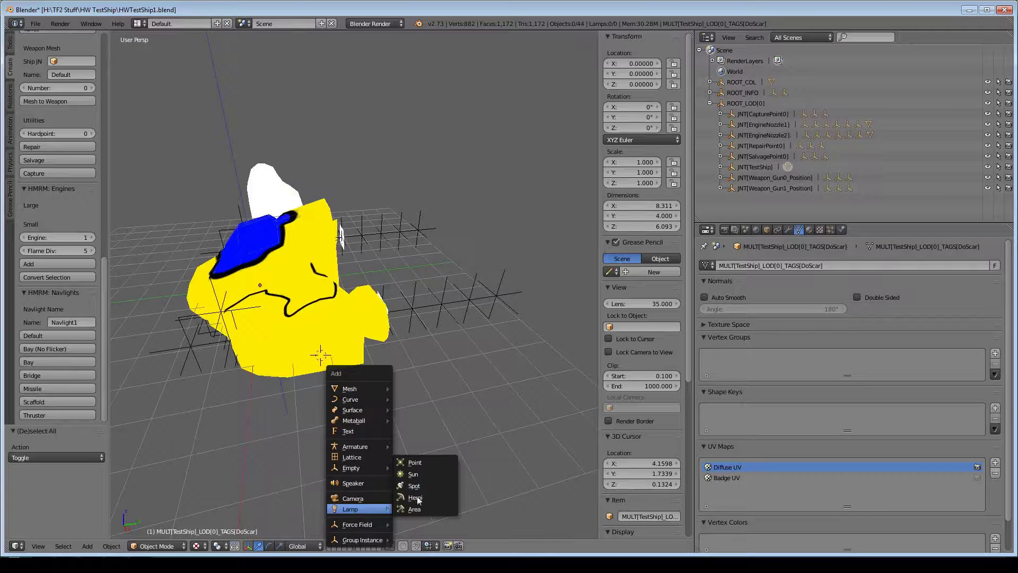
click(425, 463)
middle_drag(352, 393, 412, 368)
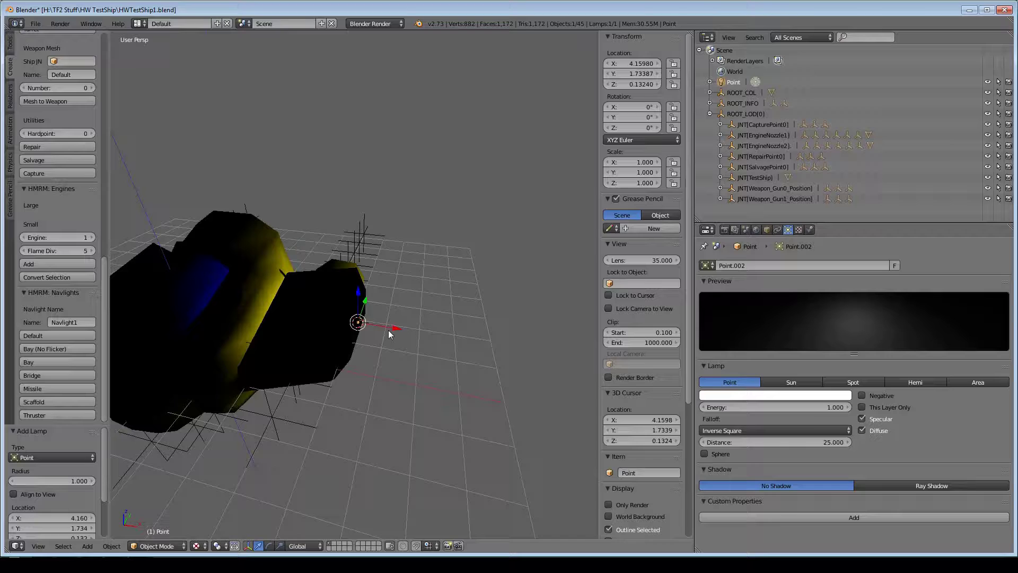
drag(389, 333, 400, 332)
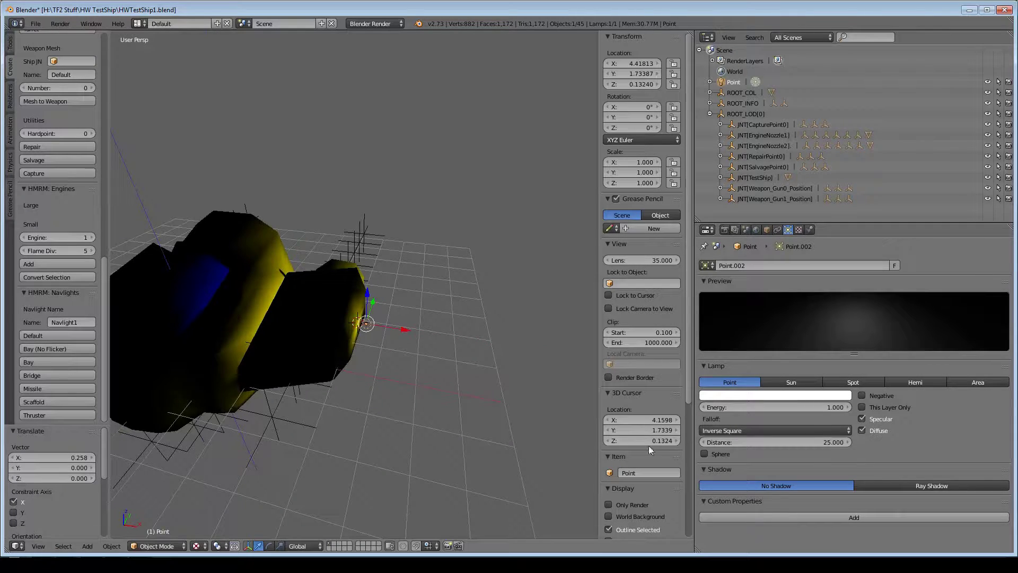
Step: Set the point lamp's colour to pure green with R 0, G 1 and B 0
click(729, 396)
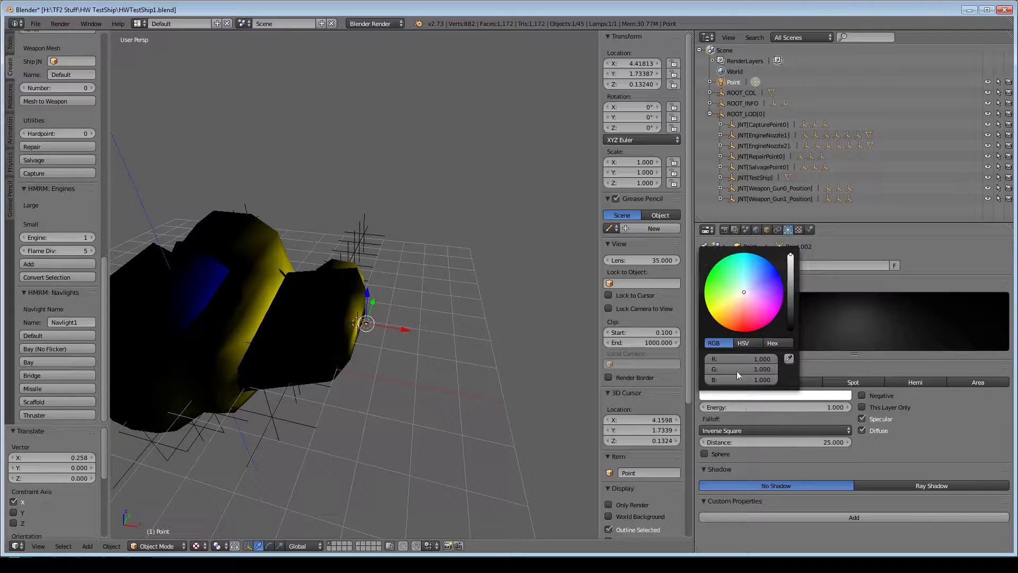
drag(739, 293, 710, 271)
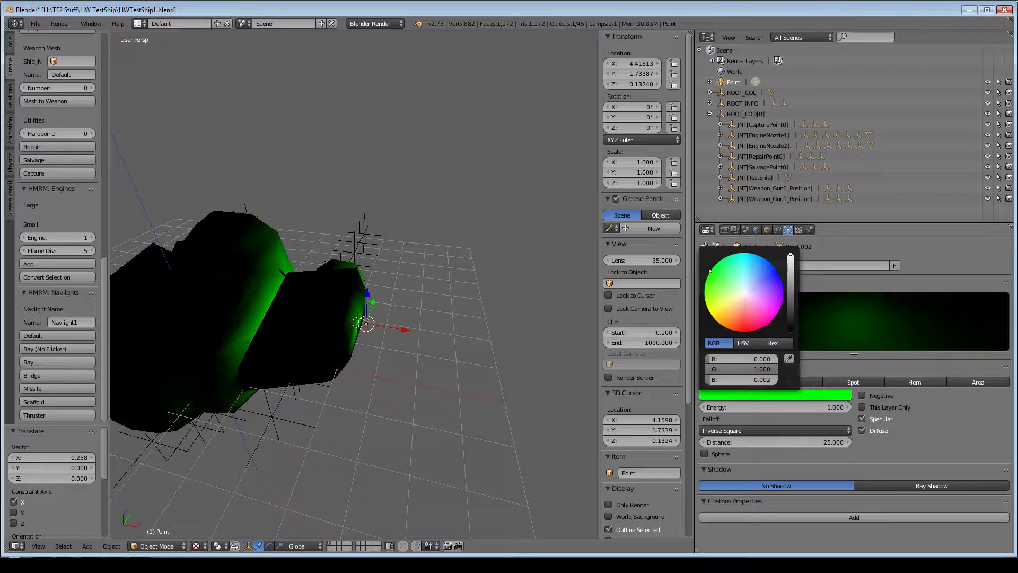
drag(736, 380, 707, 379)
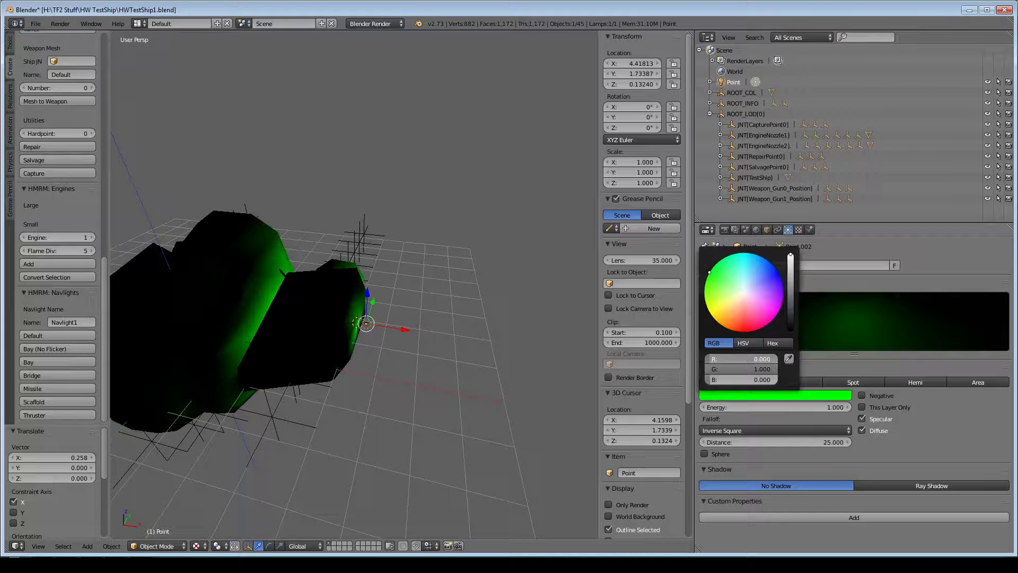
click(754, 360)
key(Return)
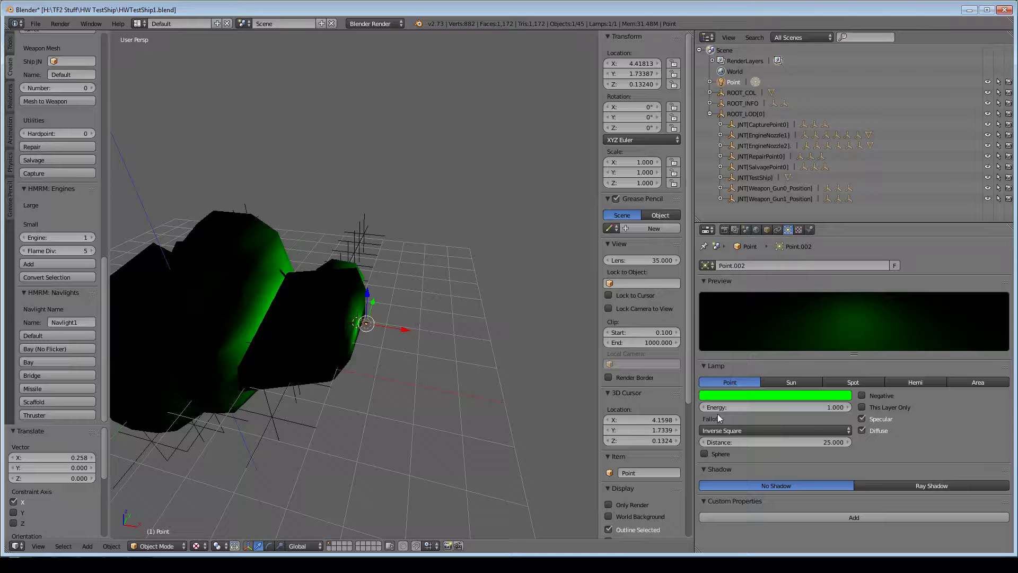
Step: Set the point lamp's energy to 7
click(730, 407)
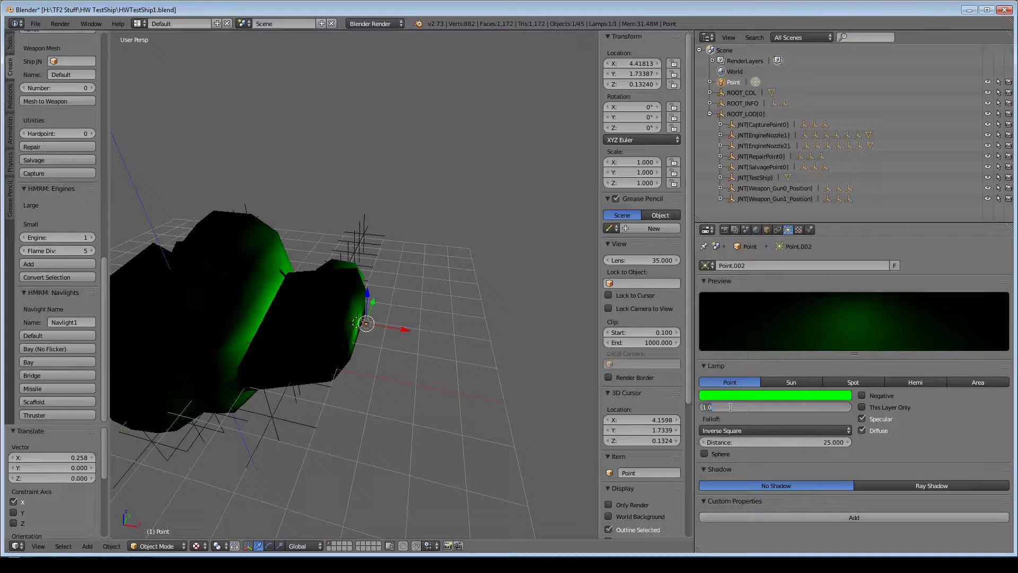
click(747, 414)
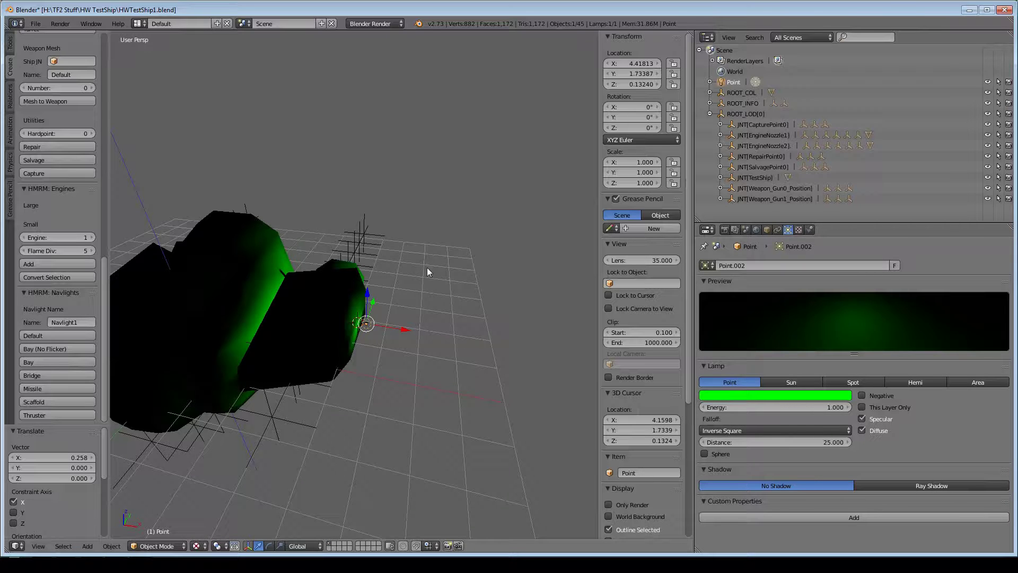
click(770, 409)
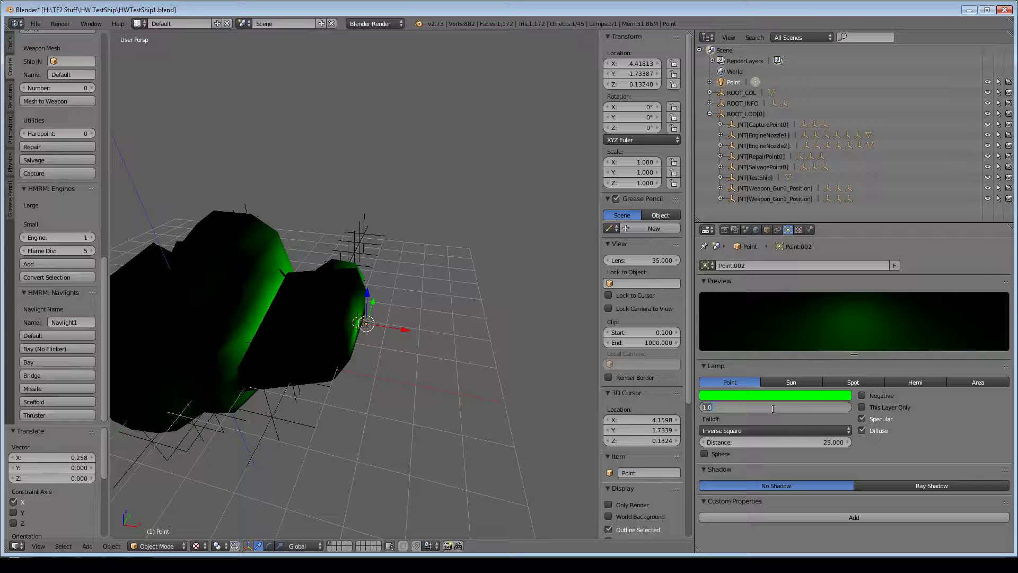
text(7)
key(Return)
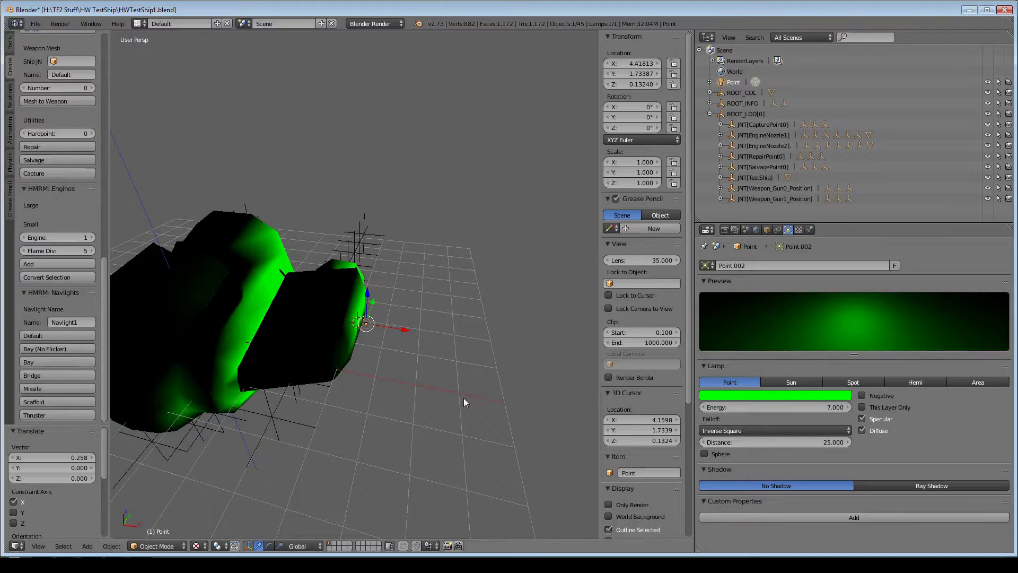
Step: Reset the 3D cursor to the scene origin and inspect the lamp's light on the ship from several angles
key(shift+c)
shift+middle_drag(502, 396, 386, 381)
scroll(403, 396, up, 5)
scroll(386, 382, down, 1)
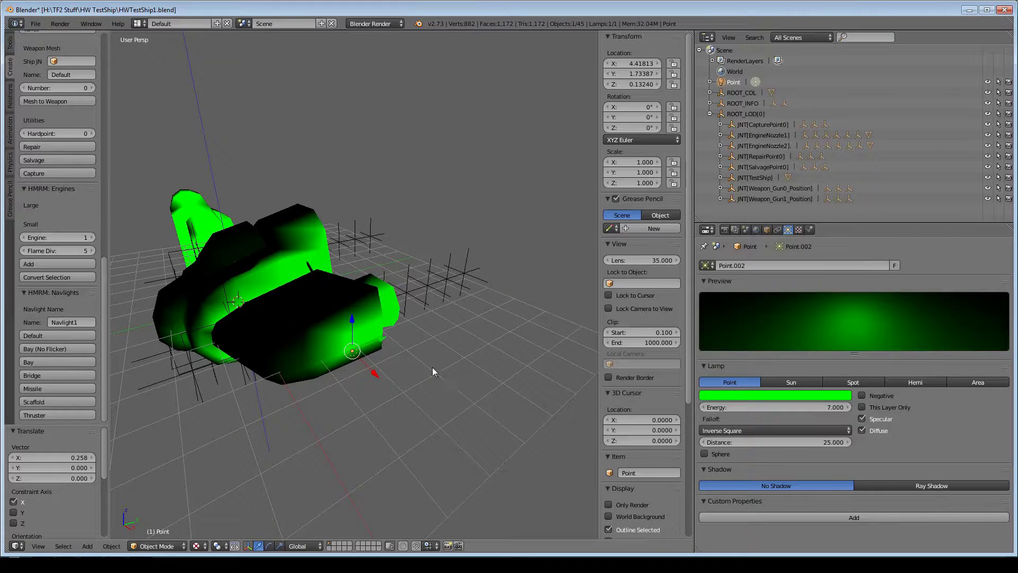
middle_drag(431, 367, 483, 387)
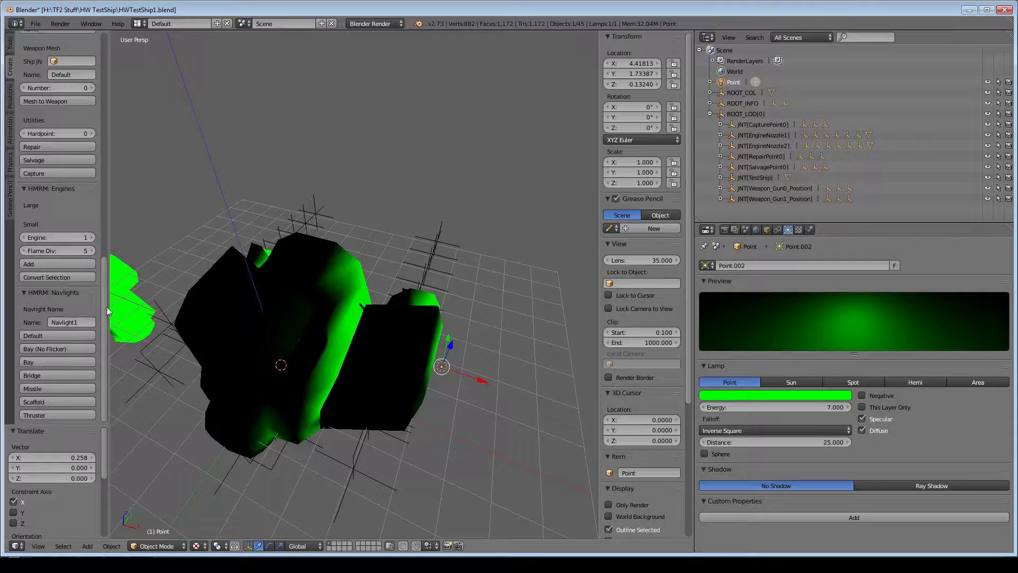
Step: Look through the tool shelf categories, find the HMRM Navlights options and check the navlight name without changing it
mouse_move(104, 306)
mouse_down()
mouse_move(103, 68)
mouse_move(109, 201)
mouse_move(100, 164)
mouse_move(99, 314)
mouse_up()
click(10, 205)
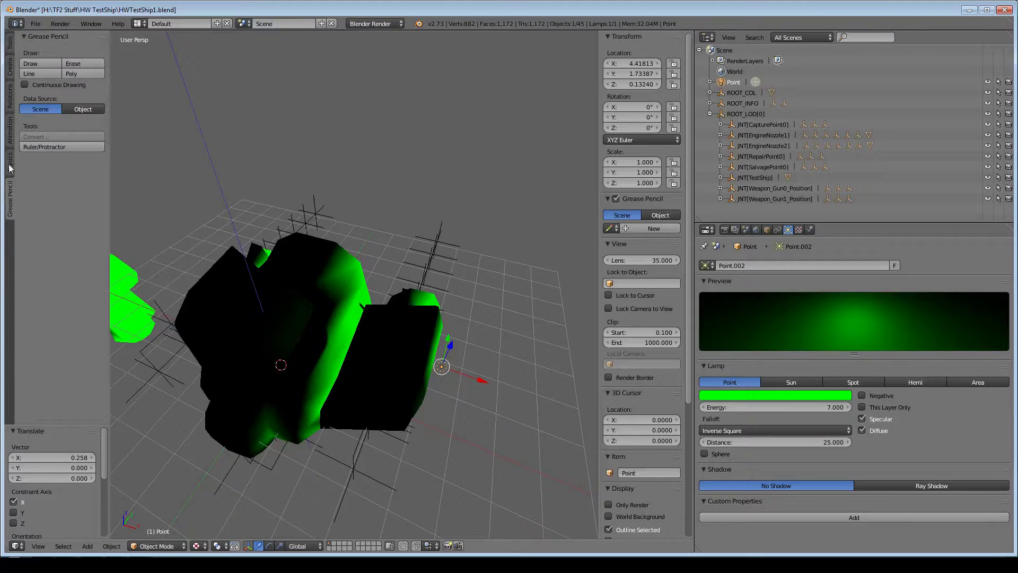
click(9, 165)
click(10, 129)
click(11, 97)
click(12, 69)
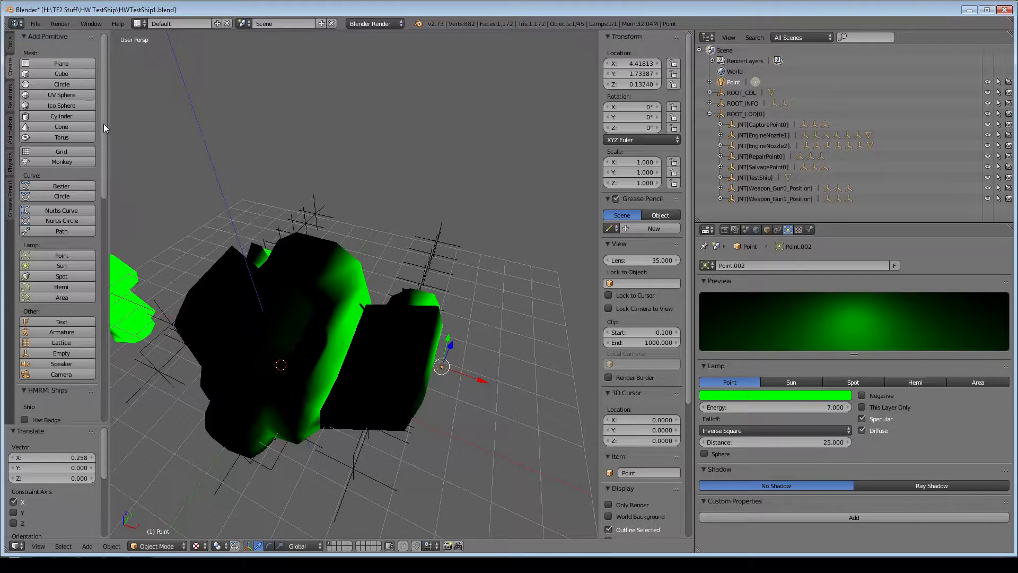
mouse_move(103, 123)
mouse_down()
mouse_move(104, 186)
mouse_move(99, 106)
mouse_up()
drag(106, 153, 94, 399)
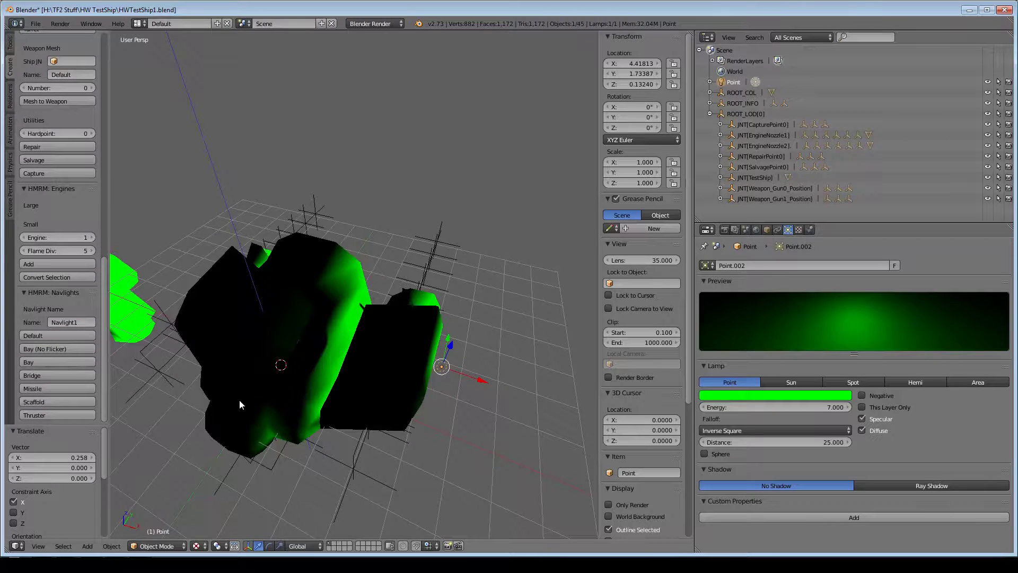
click(69, 322)
key(Return)
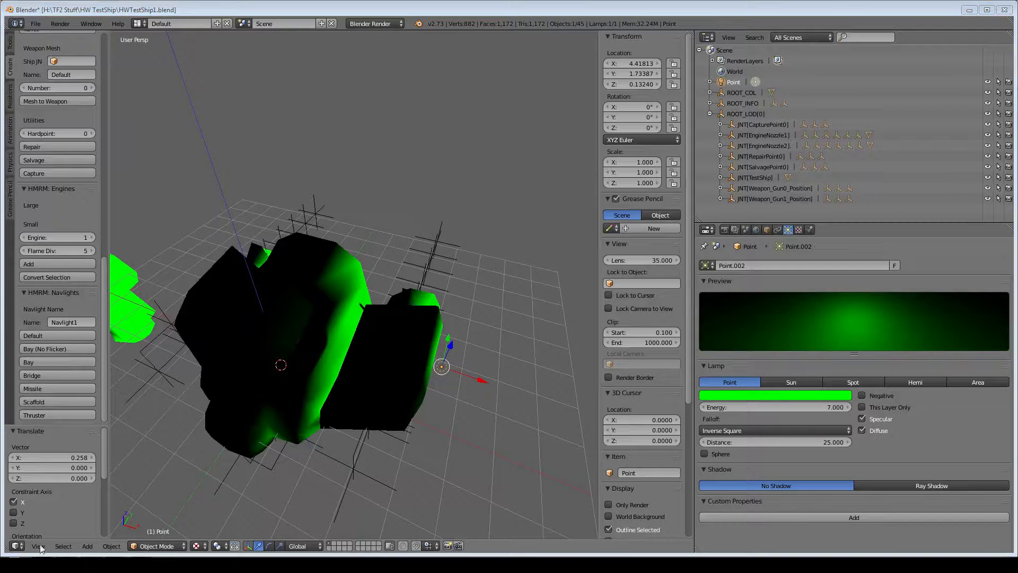
Step: Switch to the web browser and read the NavLights forum post, covering the existing styles and the example .navs file contents
click(71, 564)
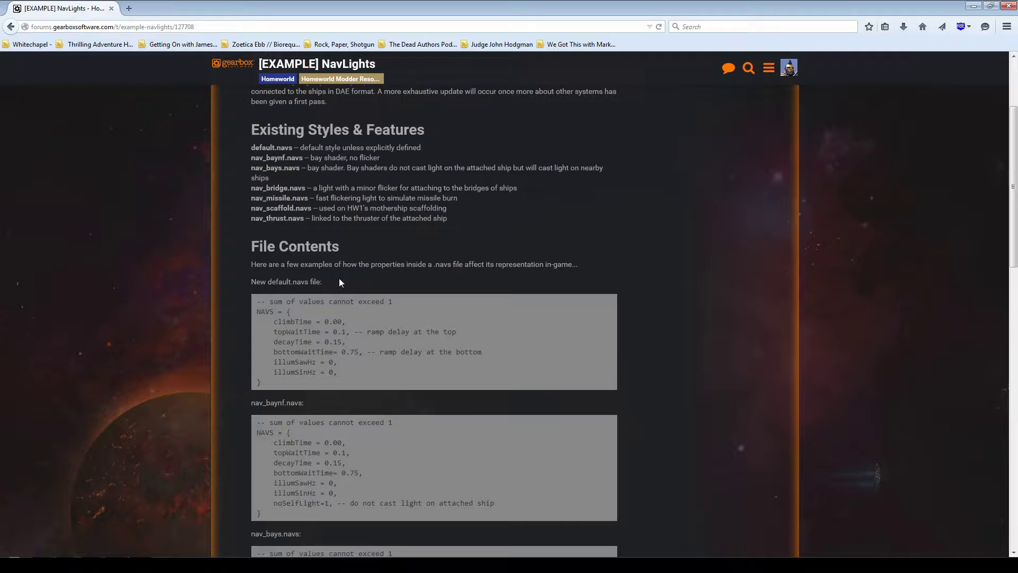
scroll(345, 223, up, 3)
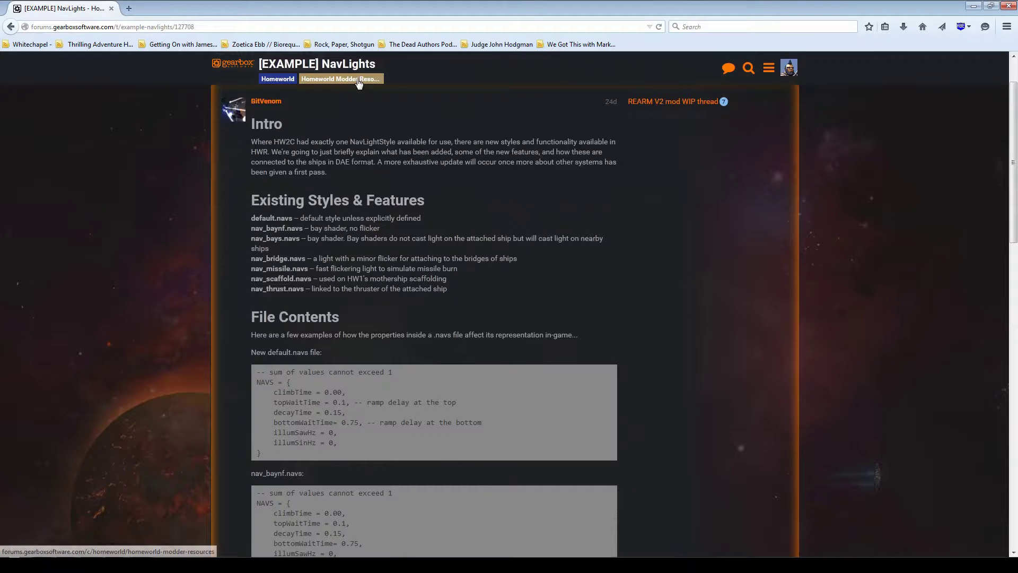
scroll(358, 84, up, 2)
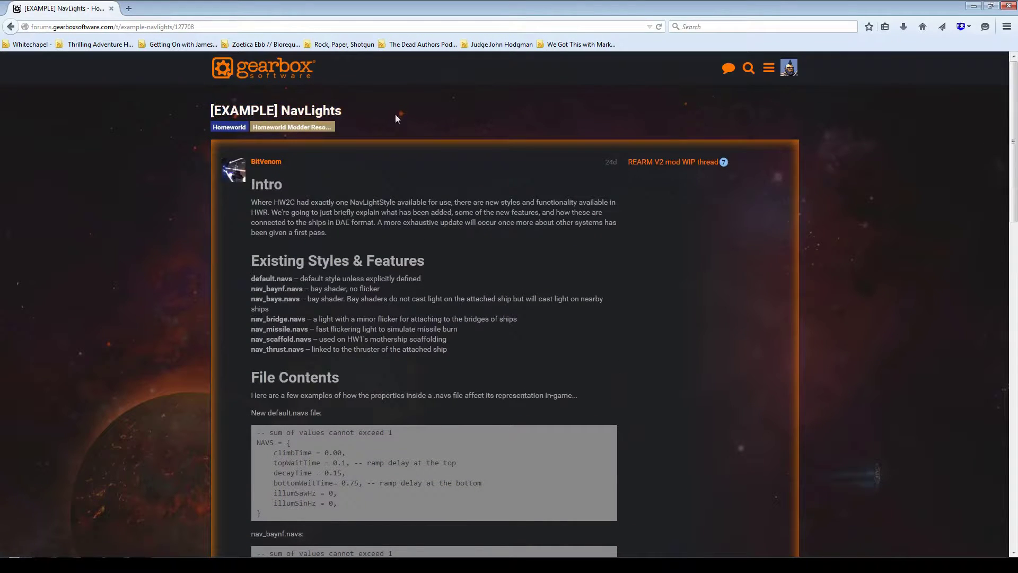
scroll(340, 288, down, 1)
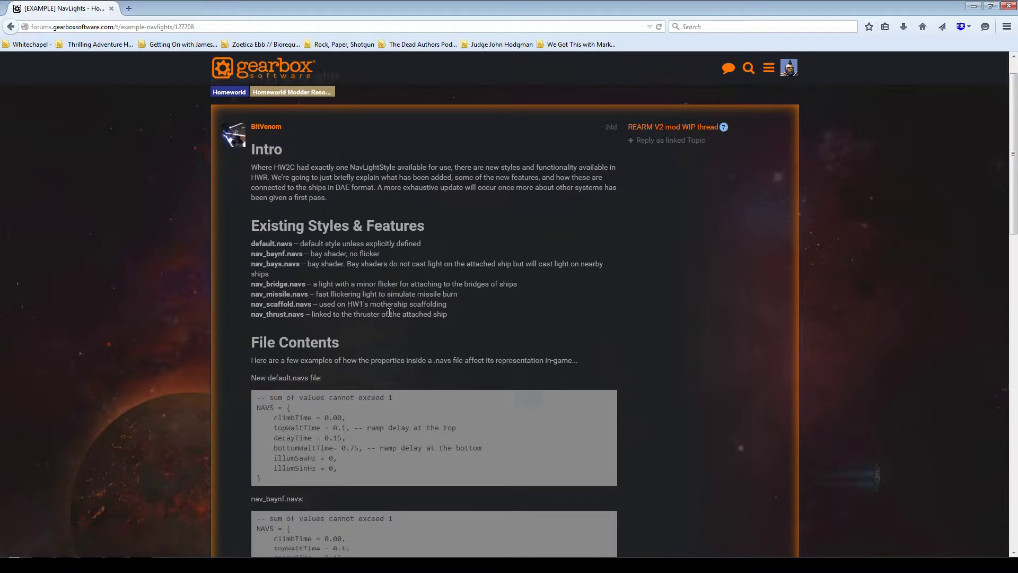
scroll(460, 297, down, 1)
scroll(603, 318, down, 3)
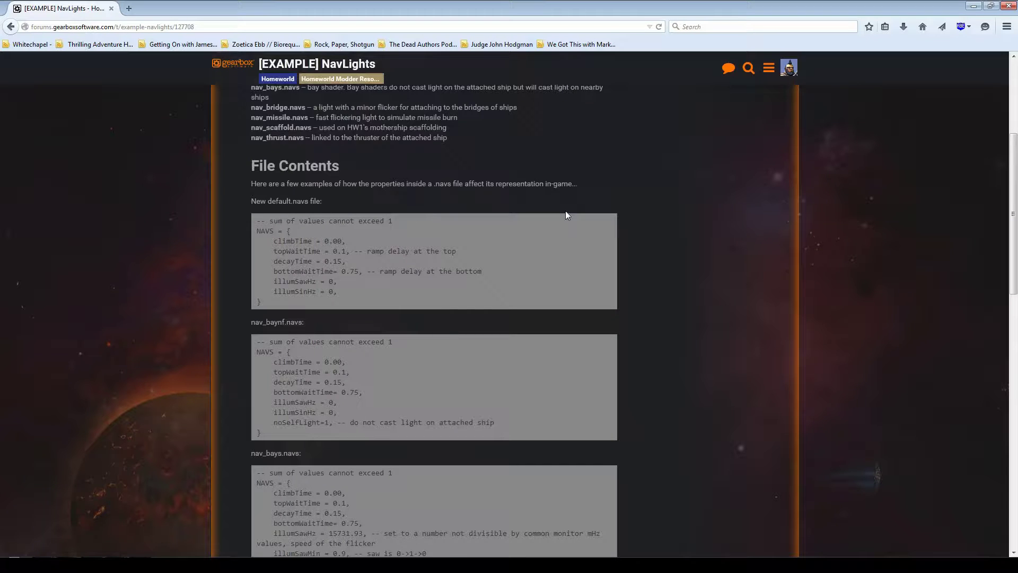
scroll(364, 240, down, 1)
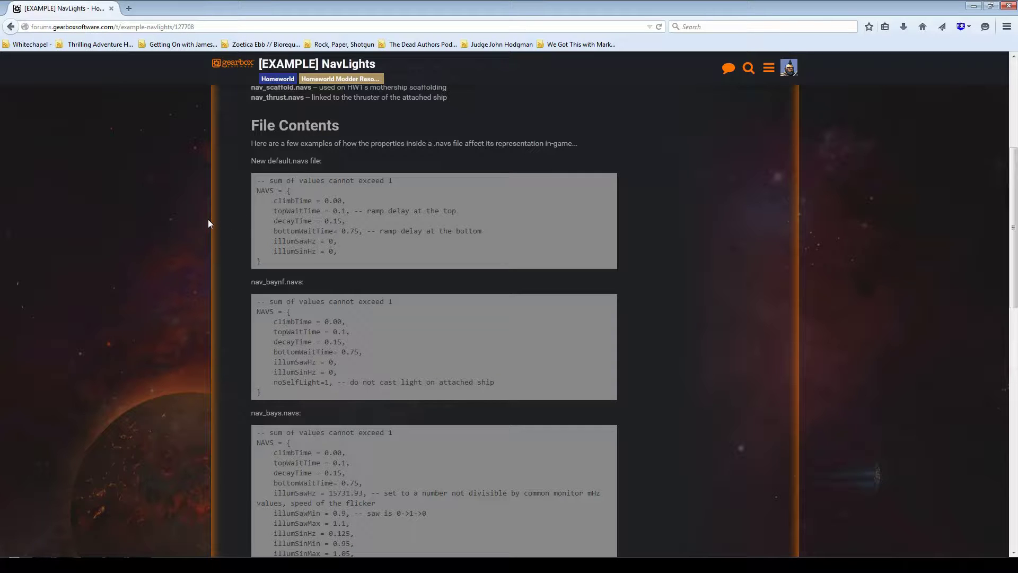
scroll(660, 358, down, 5)
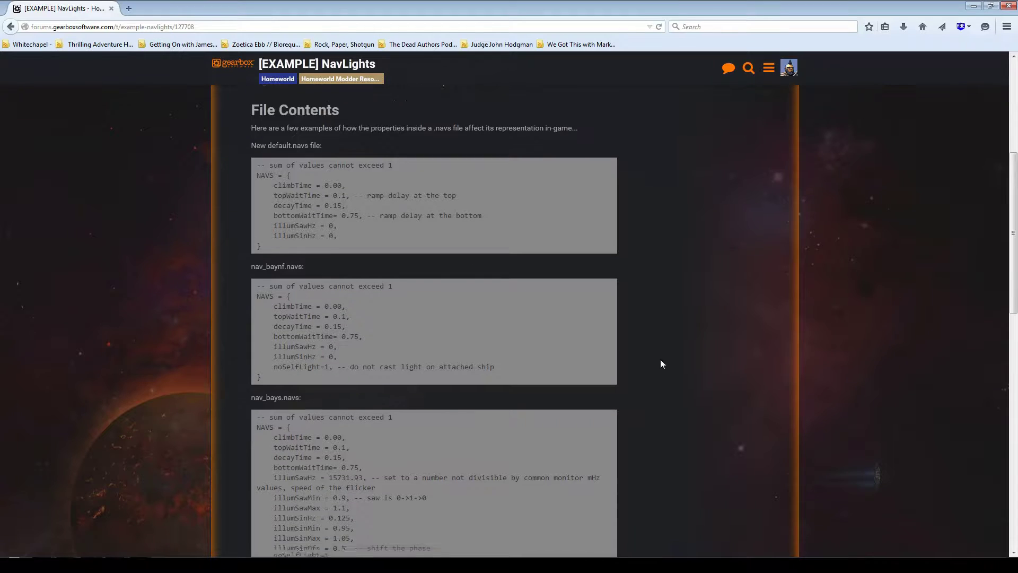
scroll(620, 378, down, 2)
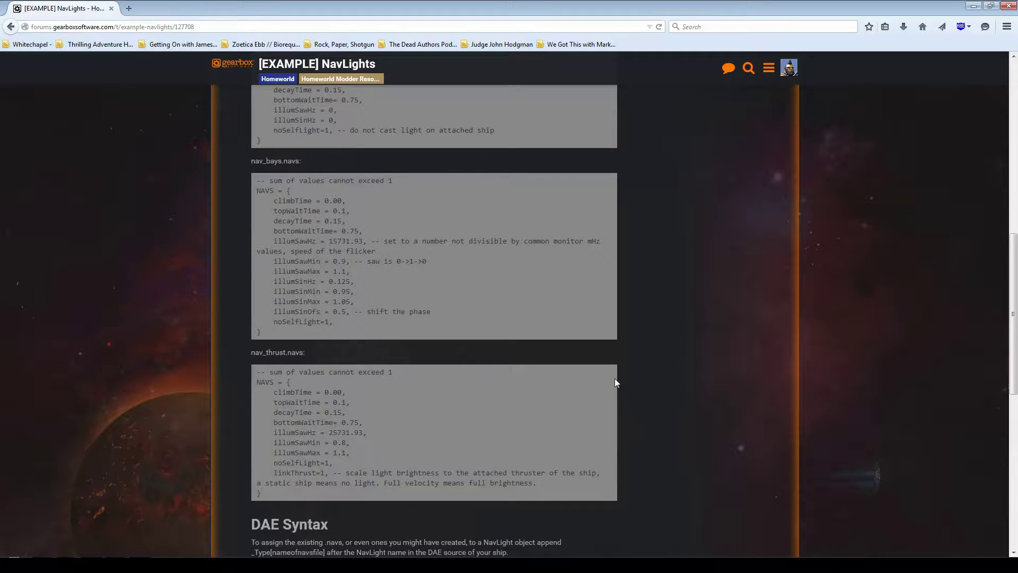
Step: Finish reading the .navs file examples in the NavLights forum post and review its list of existing styles
scroll(615, 379, down, 2)
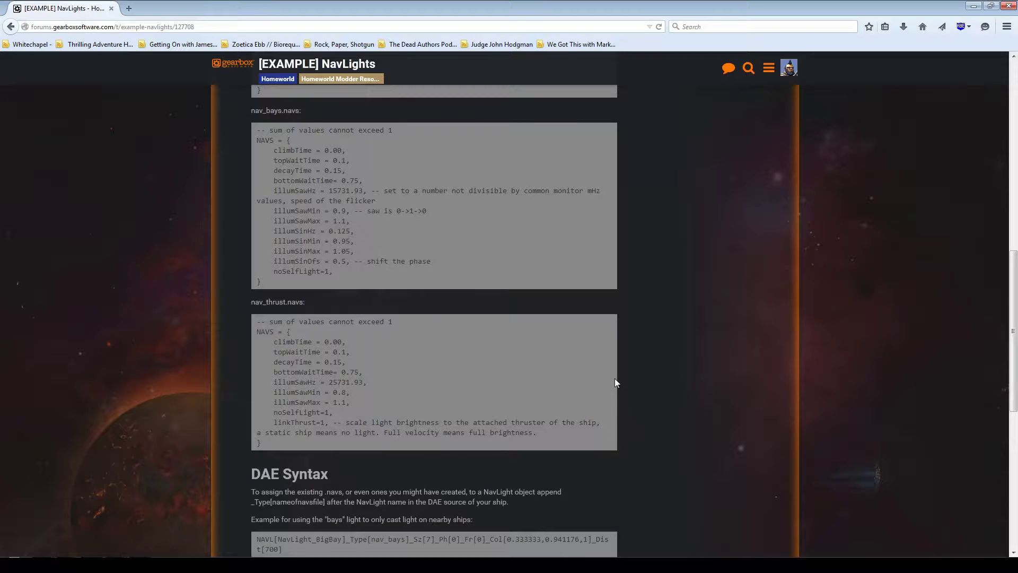
scroll(615, 378, up, 5)
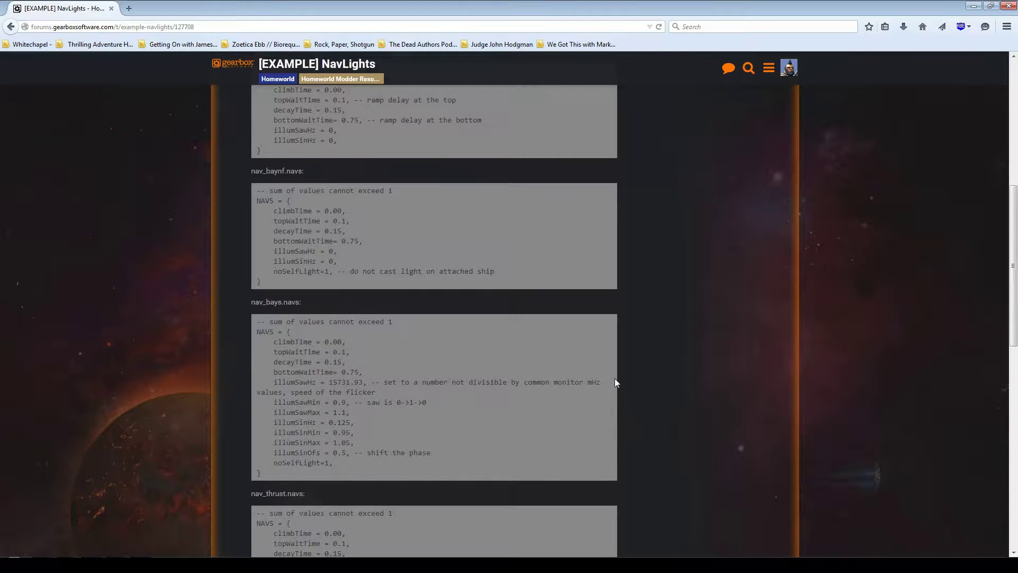
scroll(615, 381, up, 10)
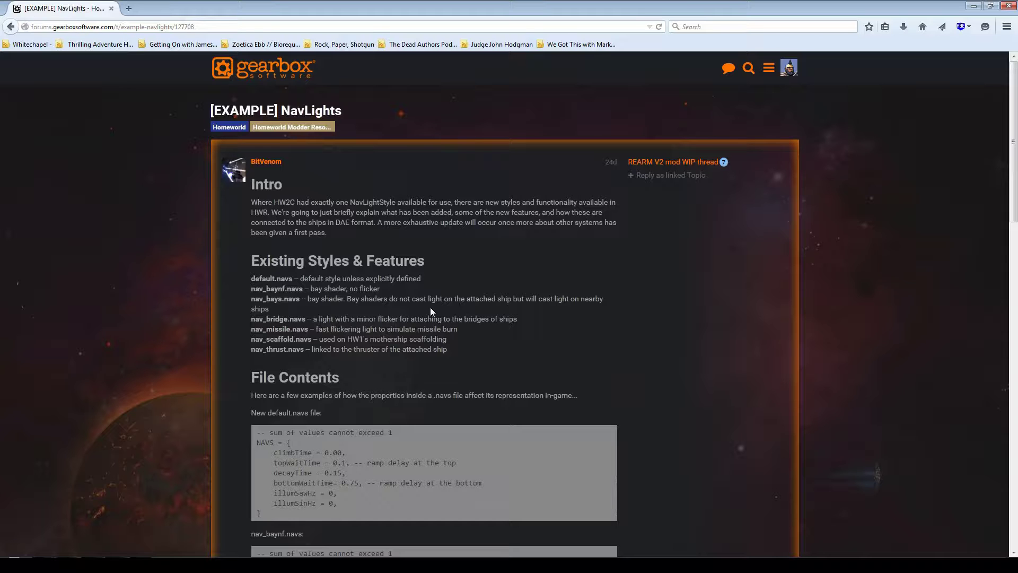
scroll(518, 316, down, 1)
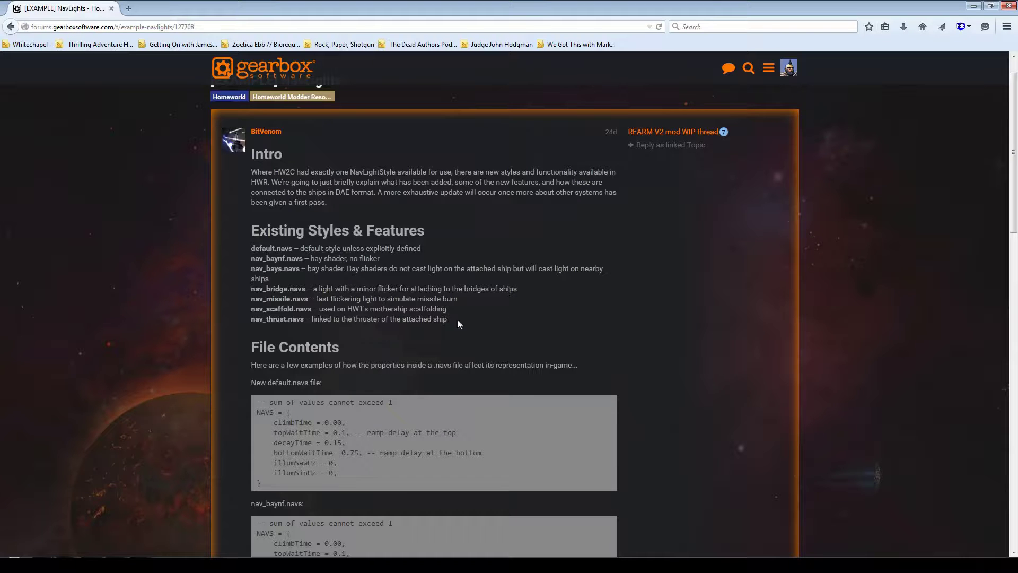
Step: Switch back to Blender and convert the green point lamp into a default-style navlight named Navlight1
key(alt+Tab)
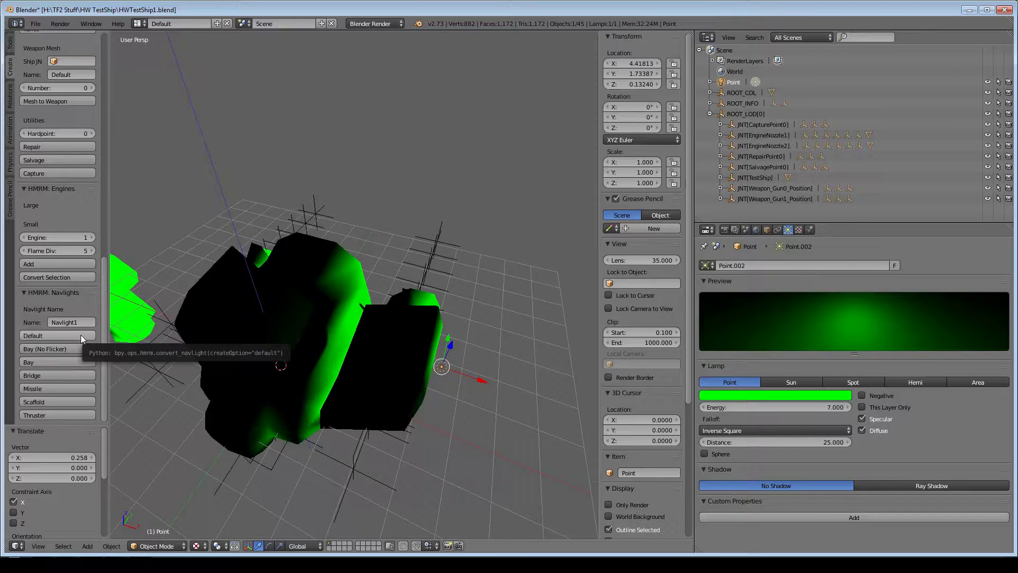
middle_drag(450, 391, 373, 308)
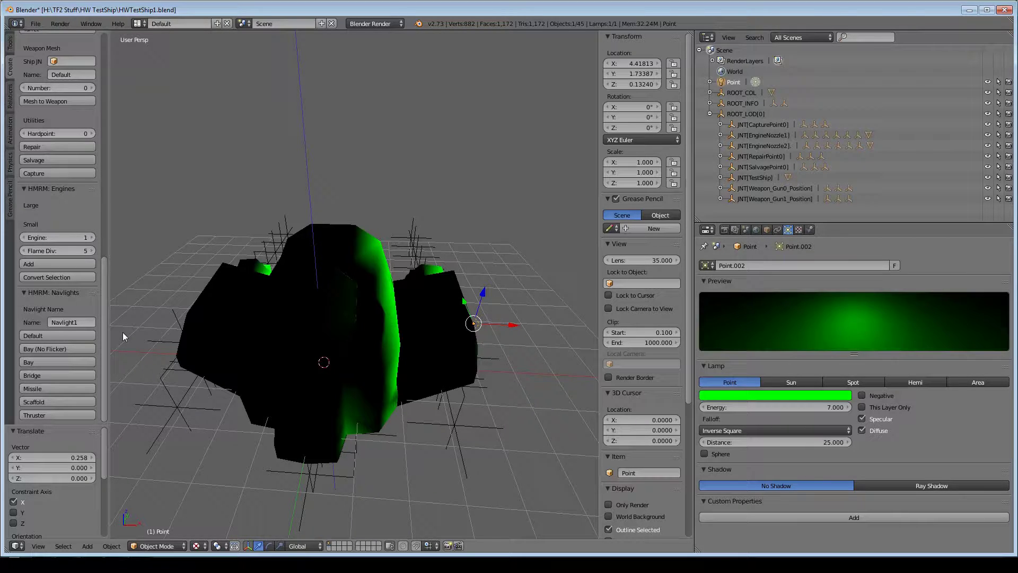
click(28, 334)
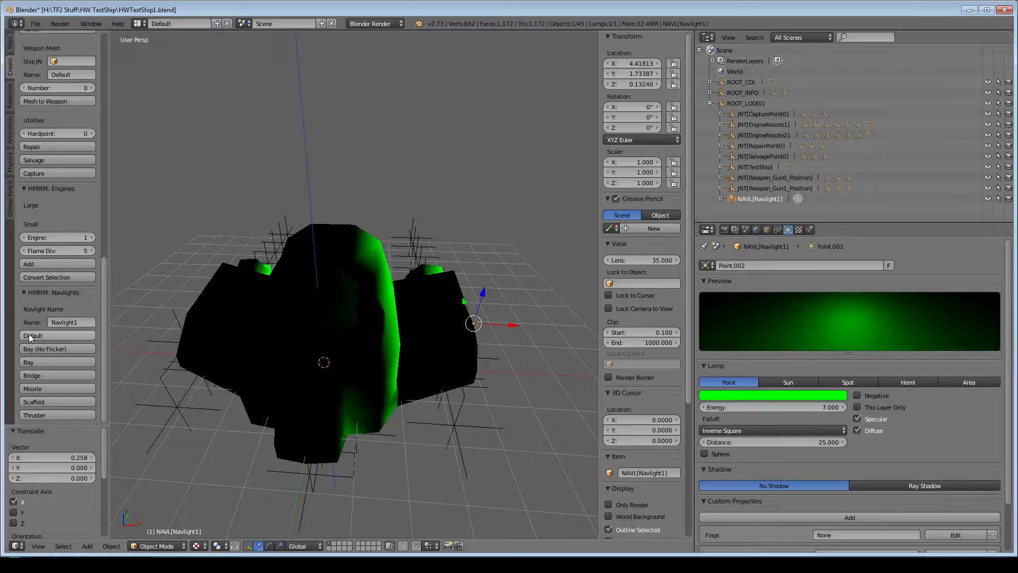
Step: Examine how the new navlight sits in the object hierarchy by comparing NAVL[Navlight1] with its parent ROOT_LOD[0]
middle_drag(466, 324, 320, 301)
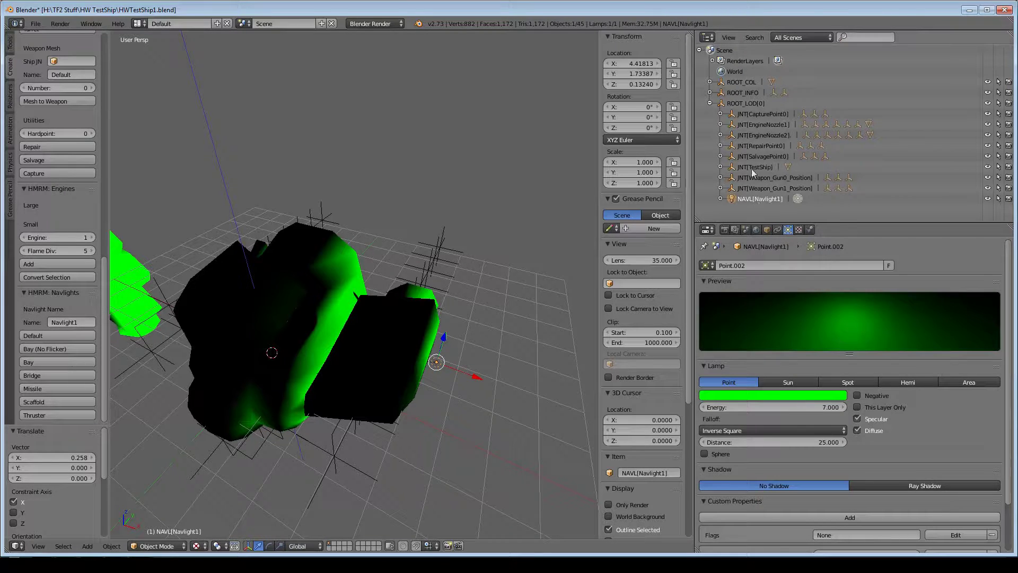
click(745, 103)
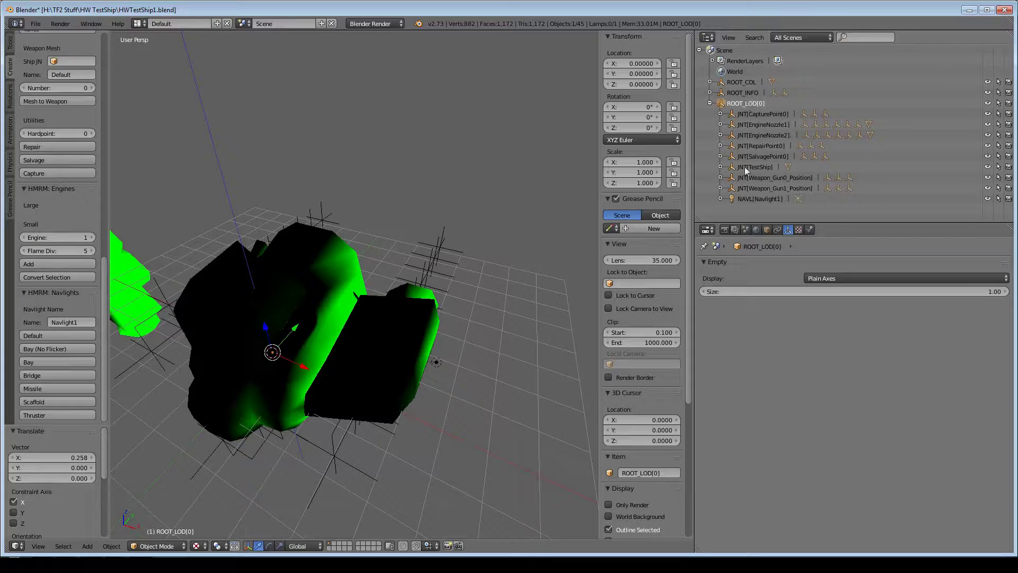
click(757, 199)
click(756, 105)
click(762, 198)
click(749, 106)
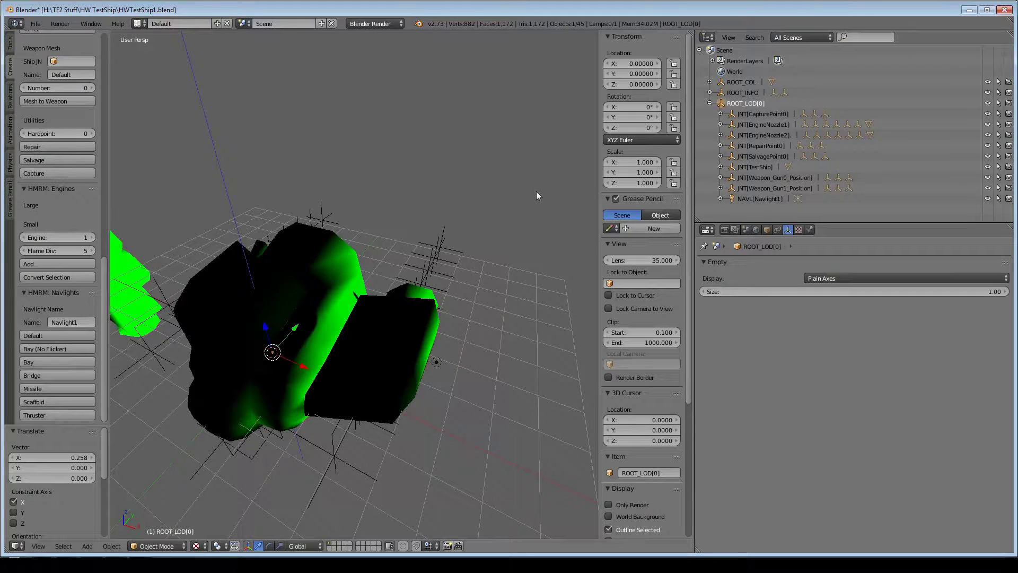
click(775, 197)
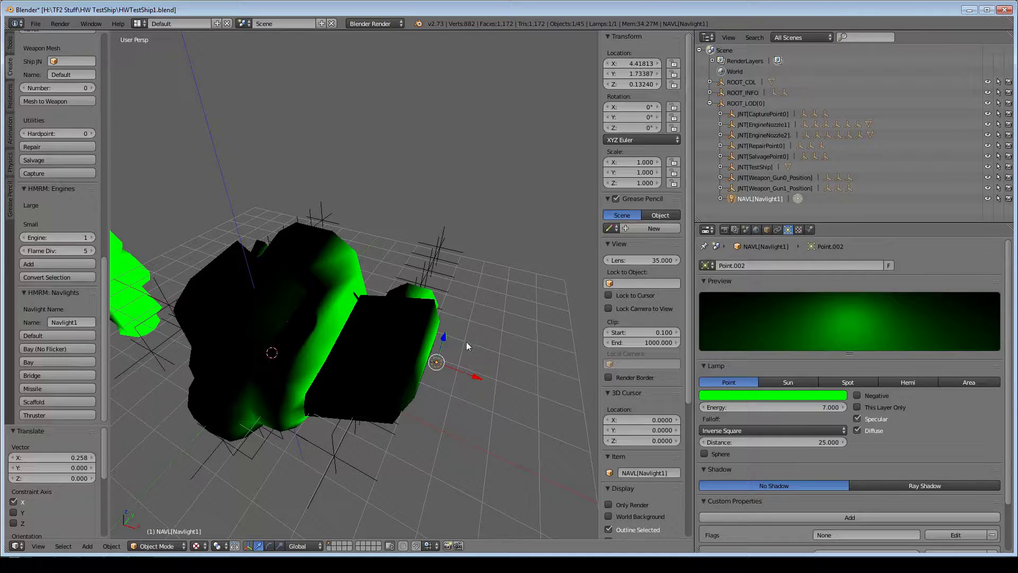
click(743, 103)
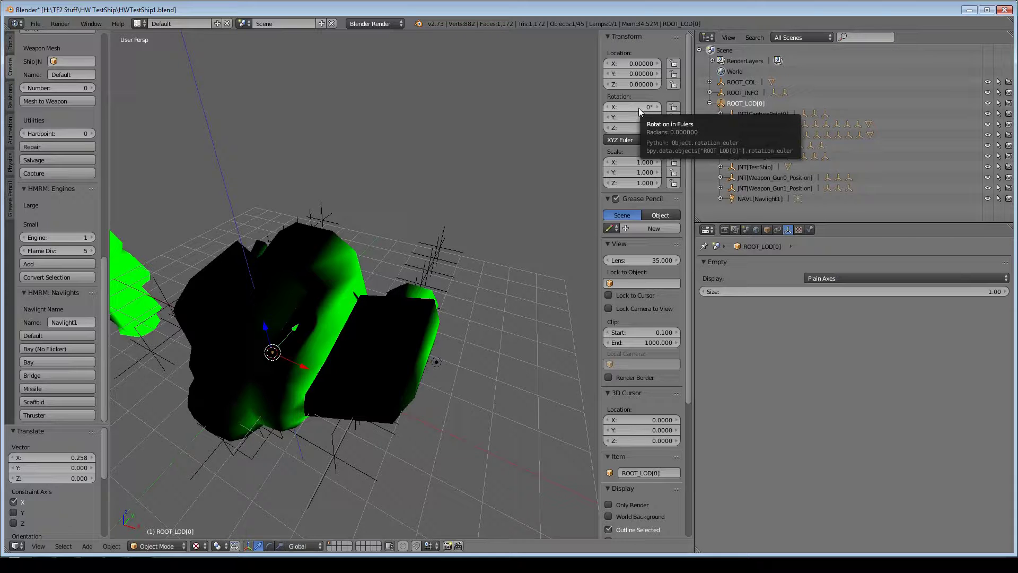
Step: Set the Flags custom property of NAVL[Navlight1] to Sprite, try removing that property and undo the removal
click(761, 199)
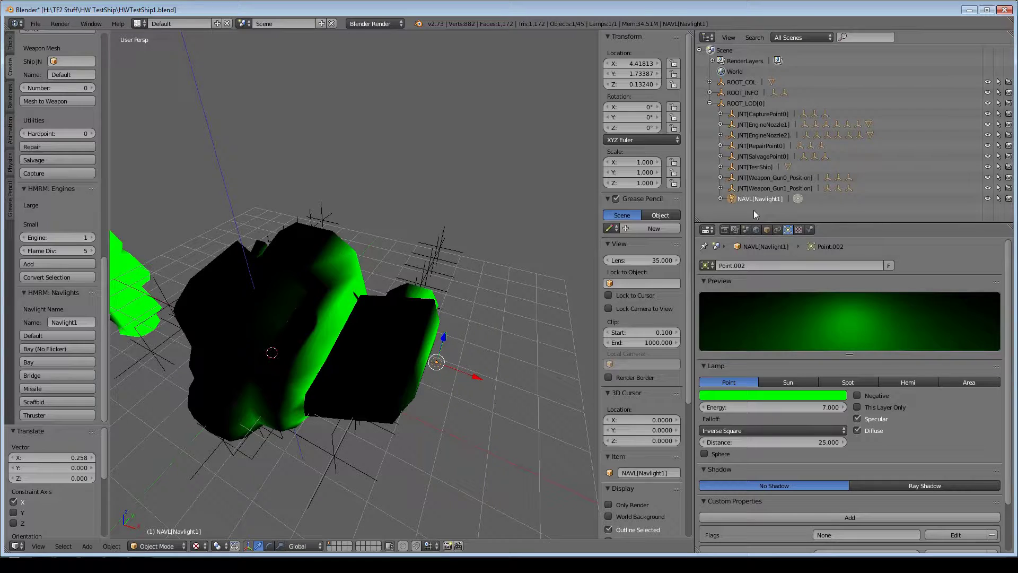
scroll(935, 393, down, 3)
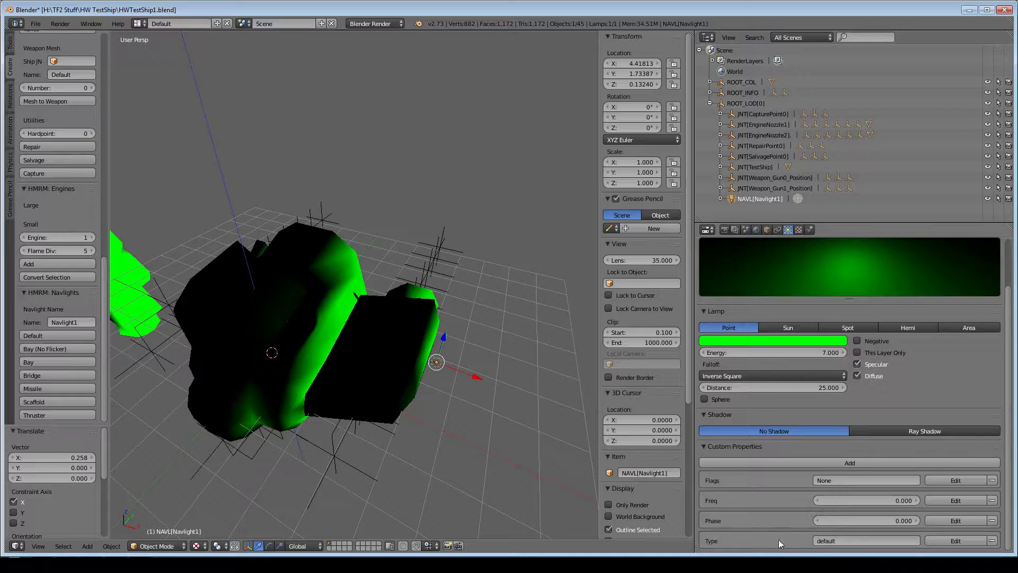
click(850, 479)
text(Sprite)
key(Return)
click(991, 481)
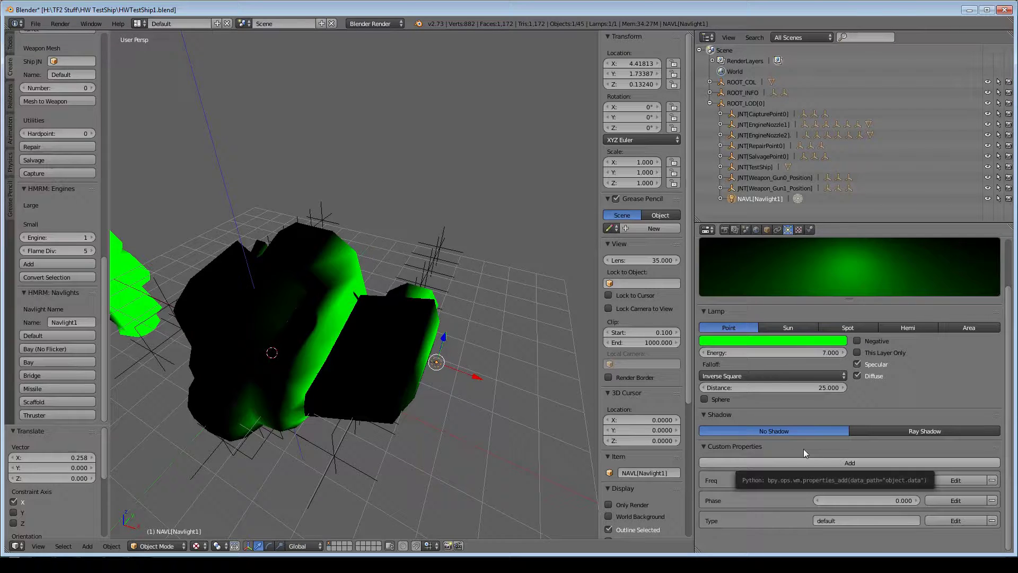
key(ctrl+z)
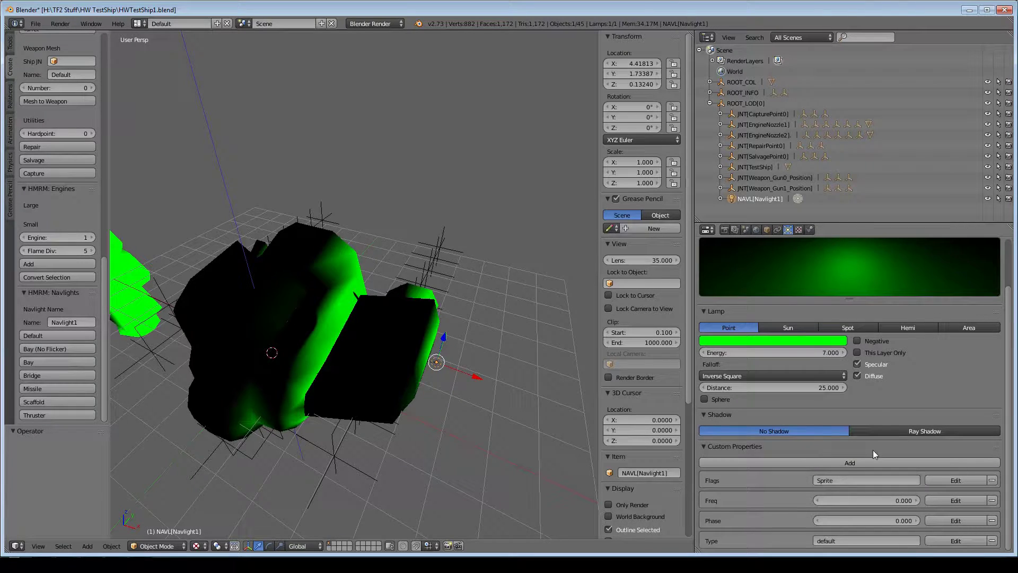
Step: Set the Freq custom property of NAVL[Navlight1] to 0.5
click(852, 498)
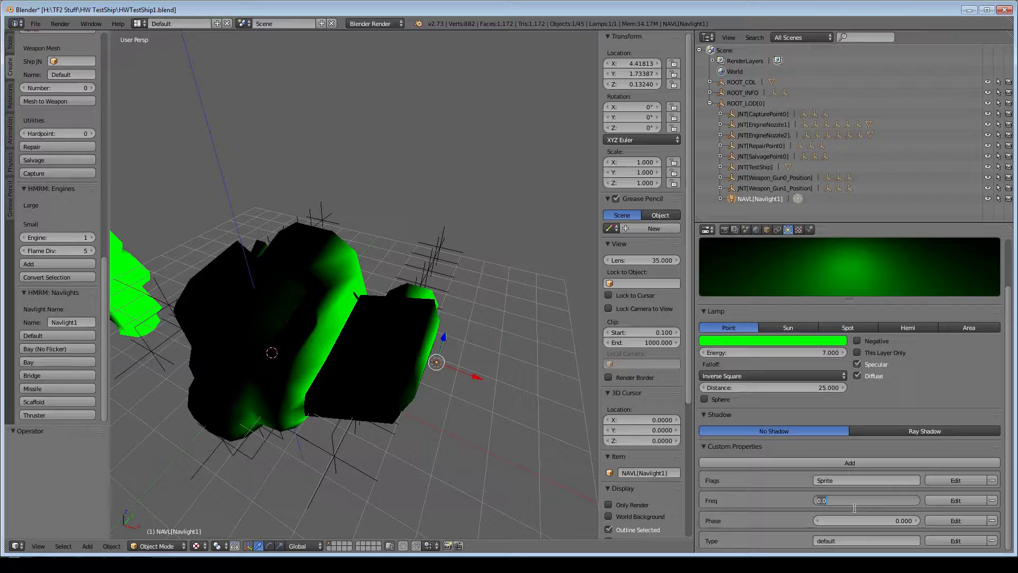
text(.5)
key(Return)
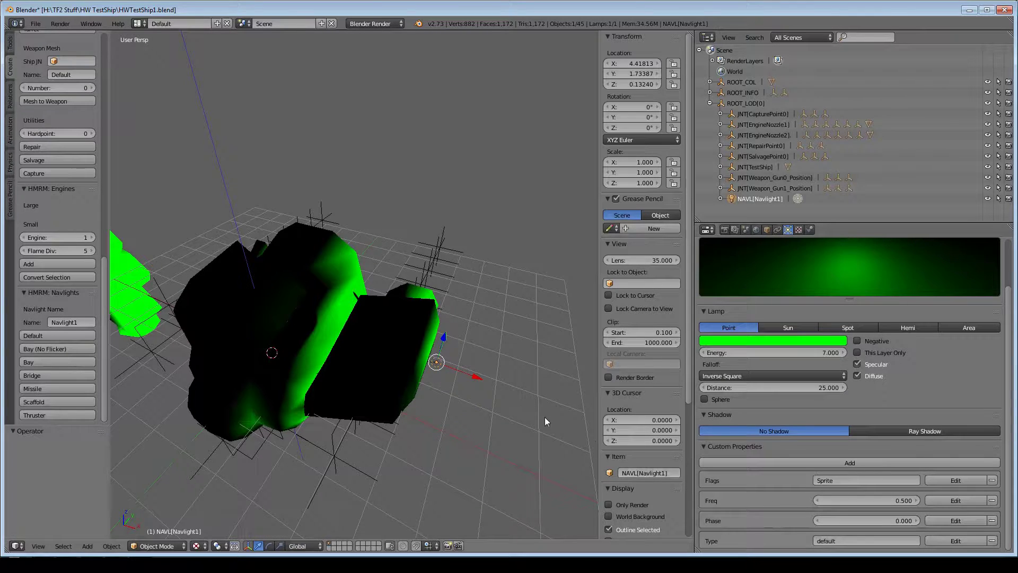
Step: Change the viewport's transform pivot point to the 3D cursor
middle_drag(474, 427, 489, 427)
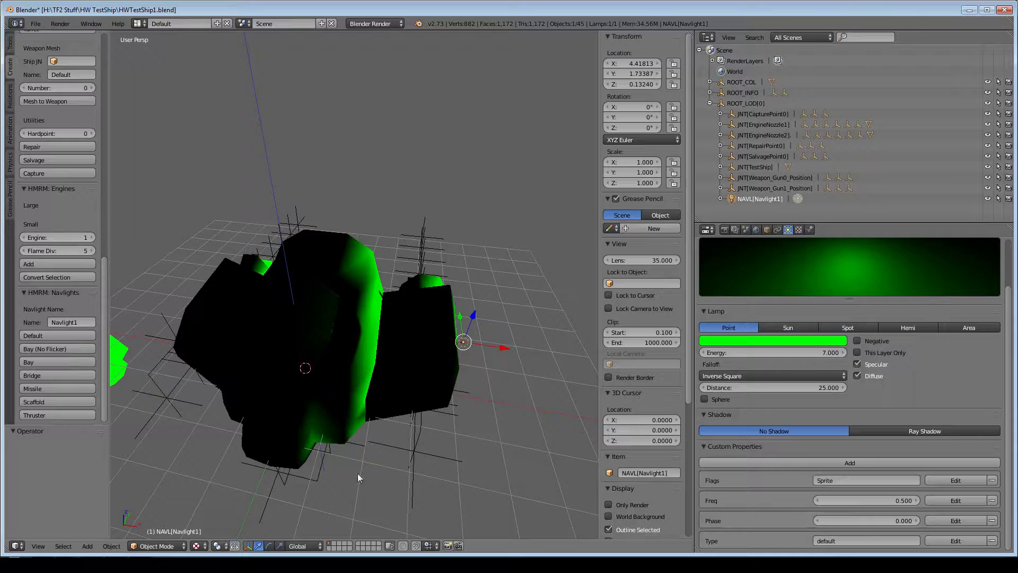
scroll(355, 476, down, 3)
scroll(364, 438, up, 6)
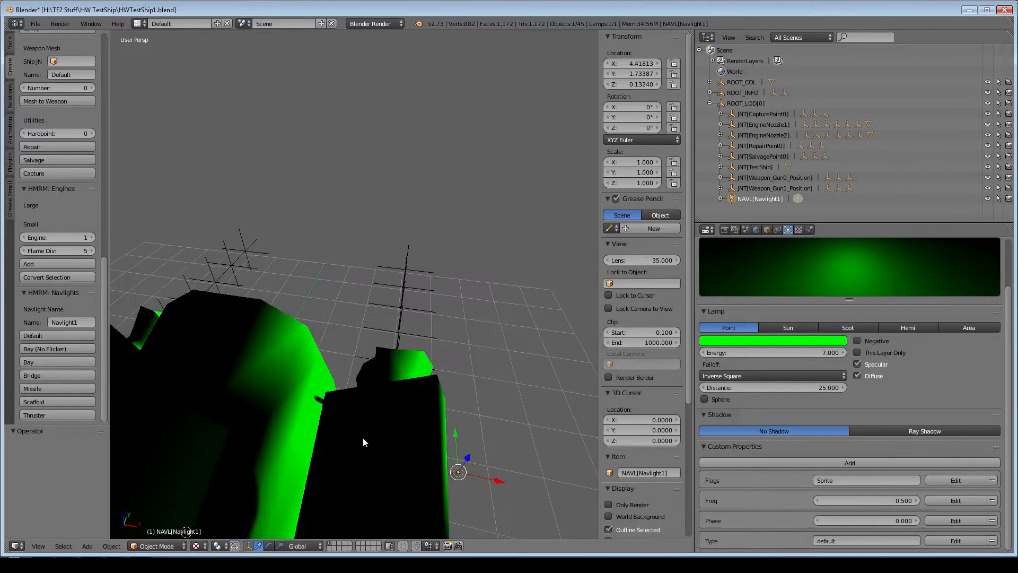
middle_drag(363, 438, 409, 391)
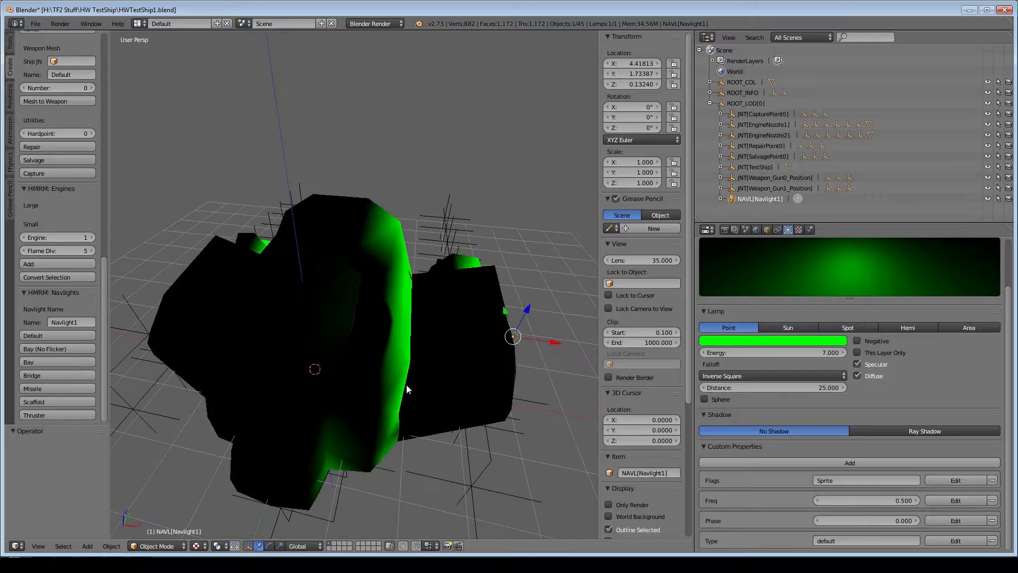
click(218, 545)
click(238, 522)
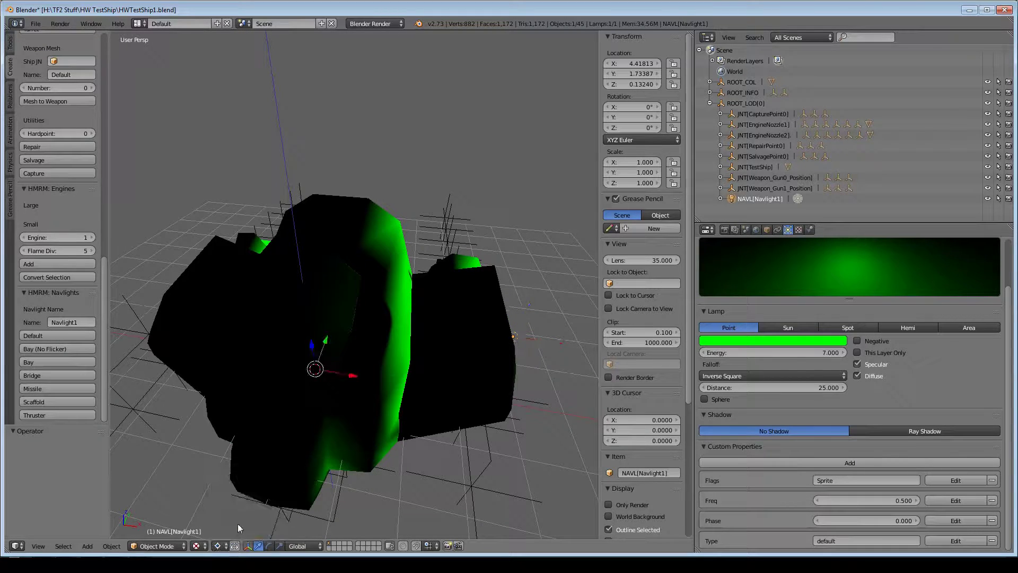
middle_drag(516, 362, 498, 367)
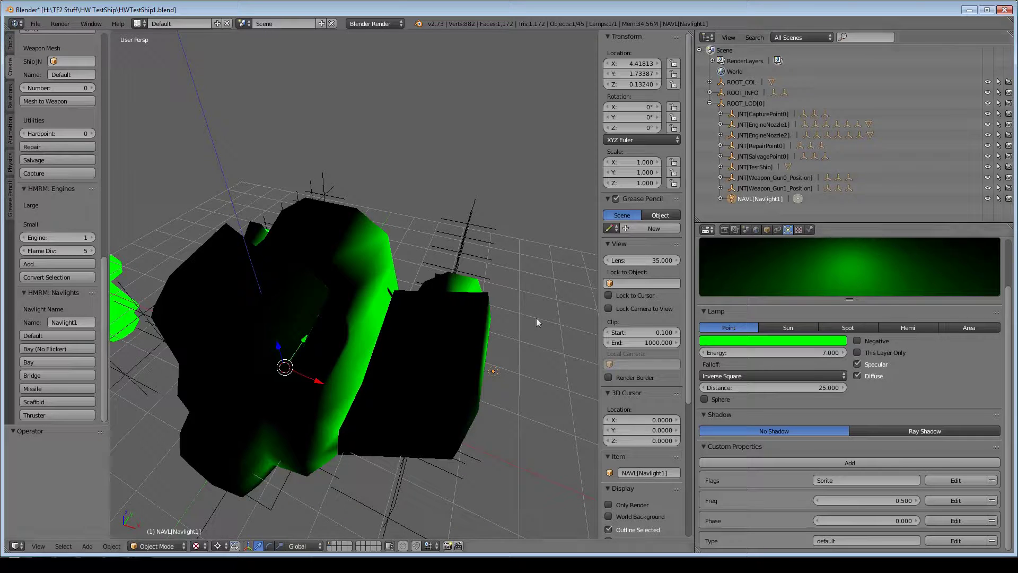
key(shift+d)
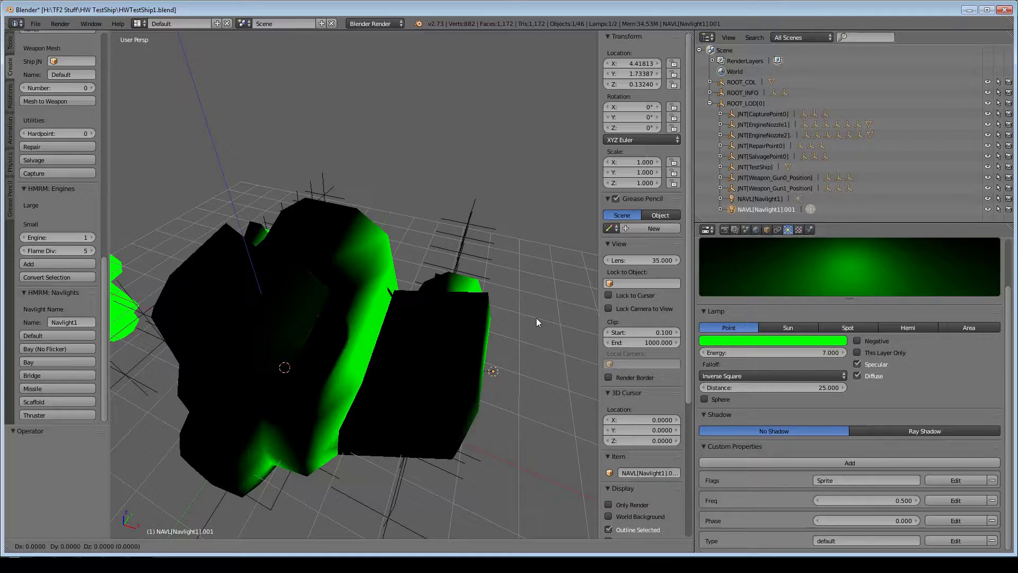
key(Escape)
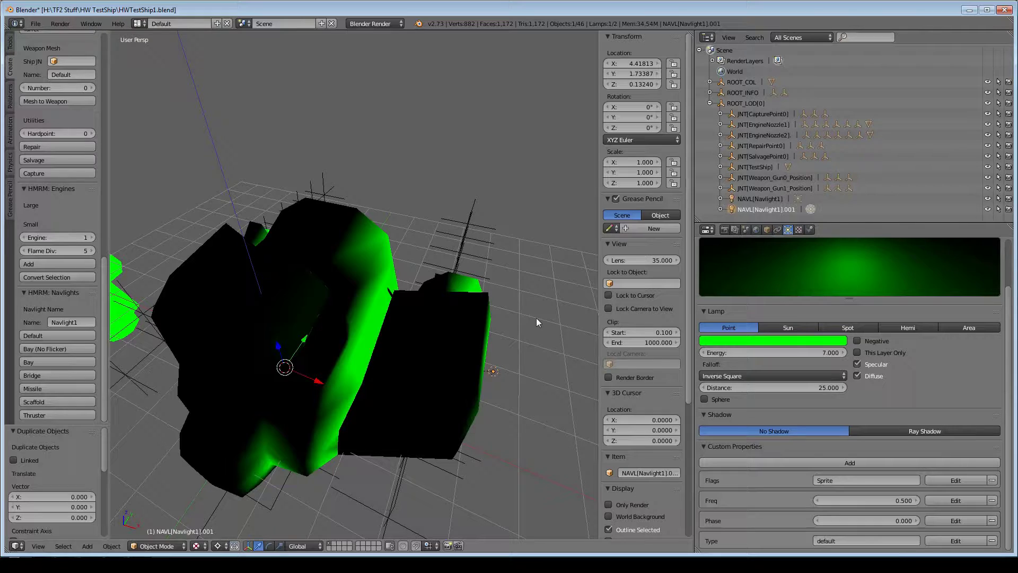
key(ctrl+m)
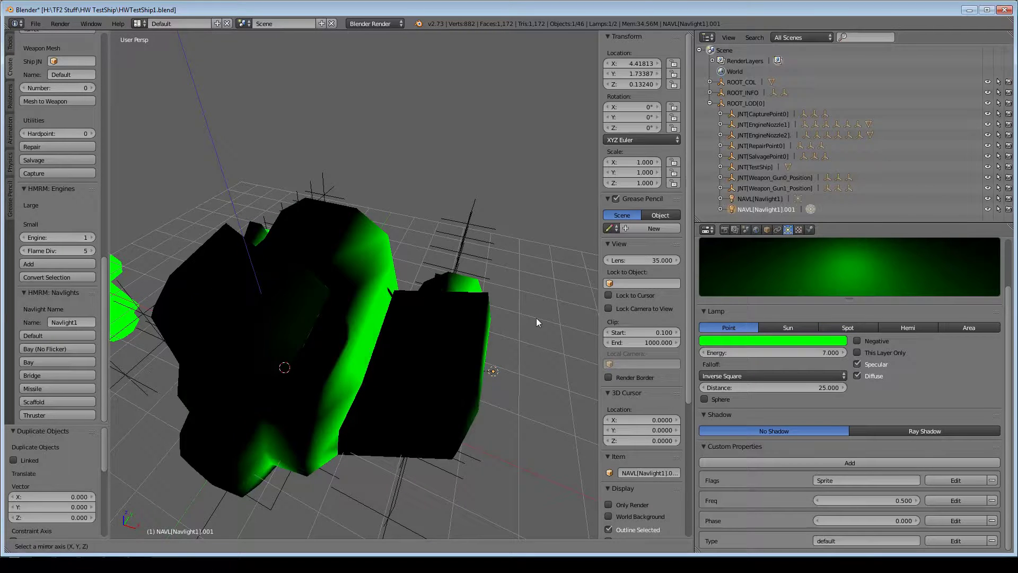
mouse_move(536, 317)
middle_down()
mouse_move(381, 358)
mouse_move(424, 358)
mouse_move(399, 379)
mouse_move(479, 361)
mouse_move(446, 371)
middle_up()
key(Escape)
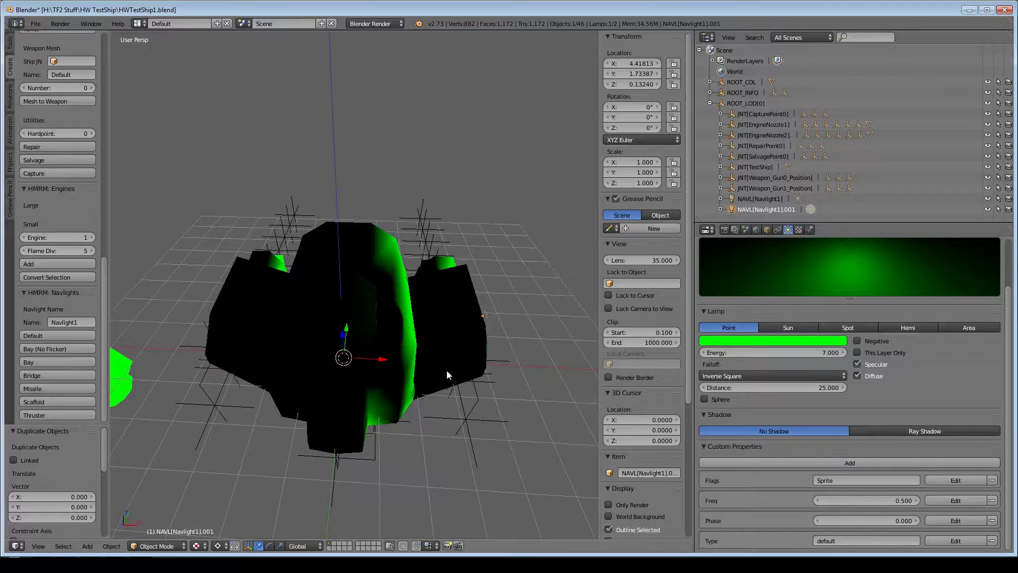
key(Delete)
Step: Duplicate NAVL[Navlight1] in place and mirror the copy along the X axis to the opposite side of the ship
middle_drag(447, 370, 444, 378)
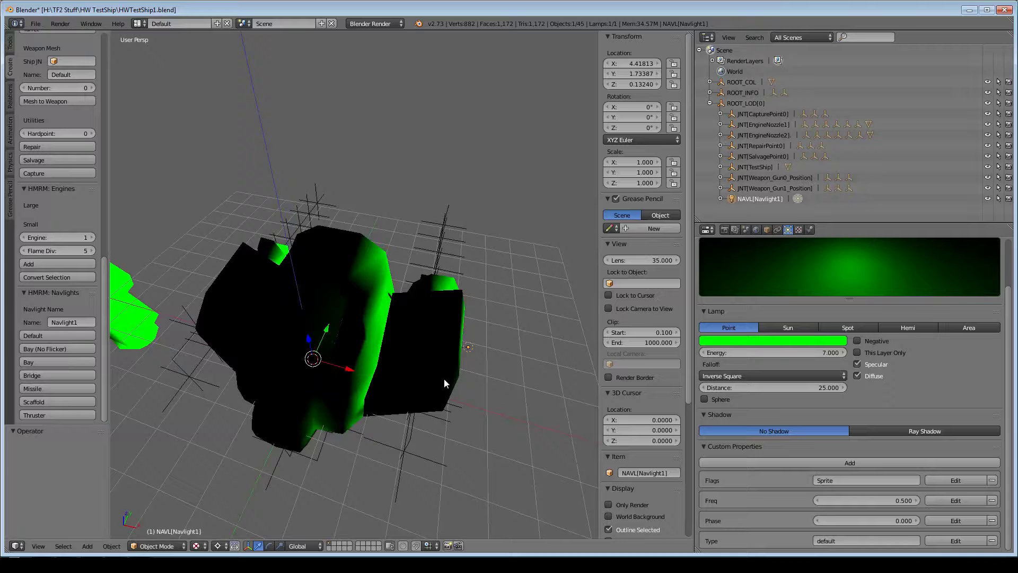
key(shift+d)
click(477, 362)
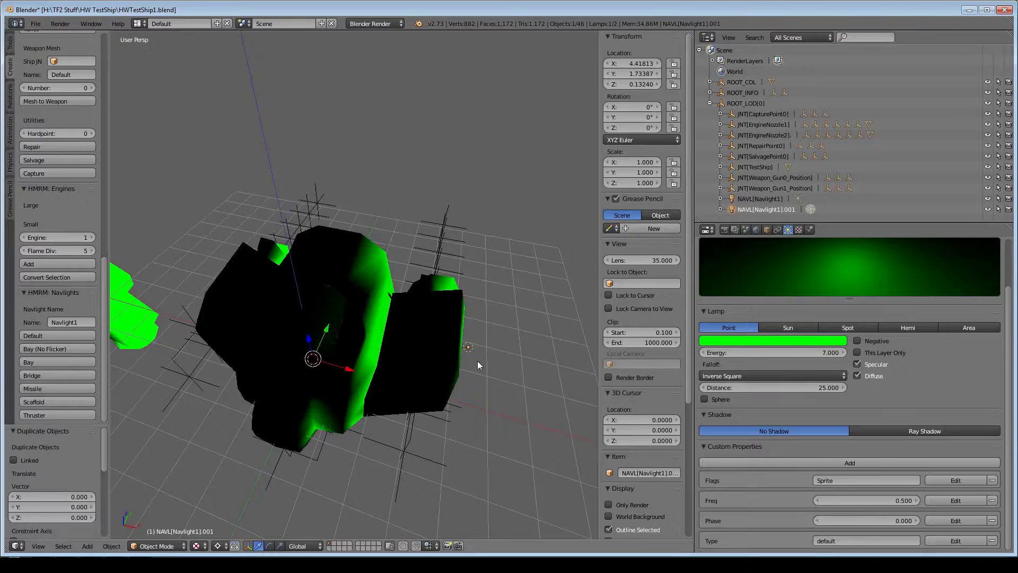
key(ctrl+m)
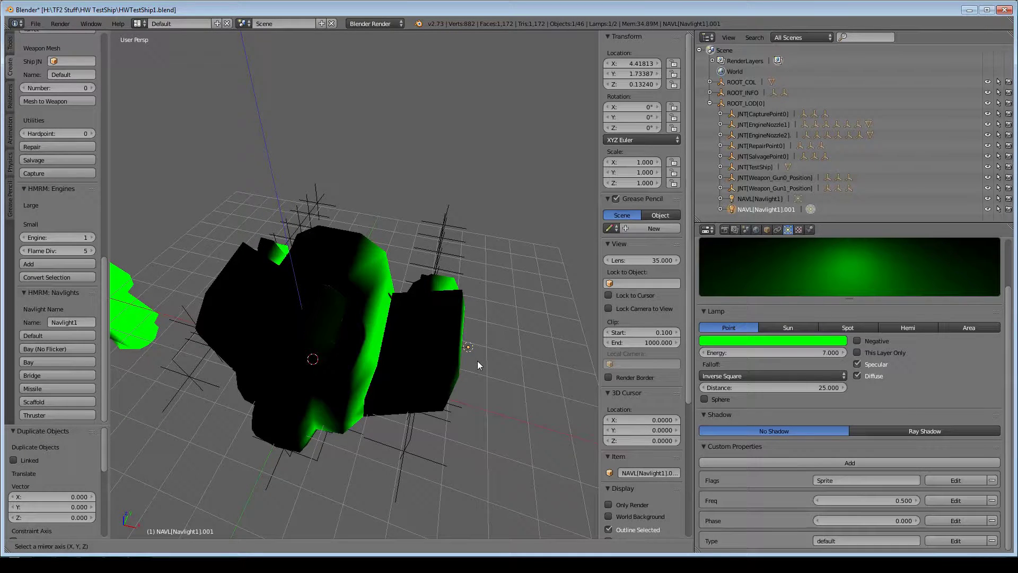
key(x)
click(477, 360)
middle_drag(477, 360, 251, 329)
middle_drag(473, 325, 317, 351)
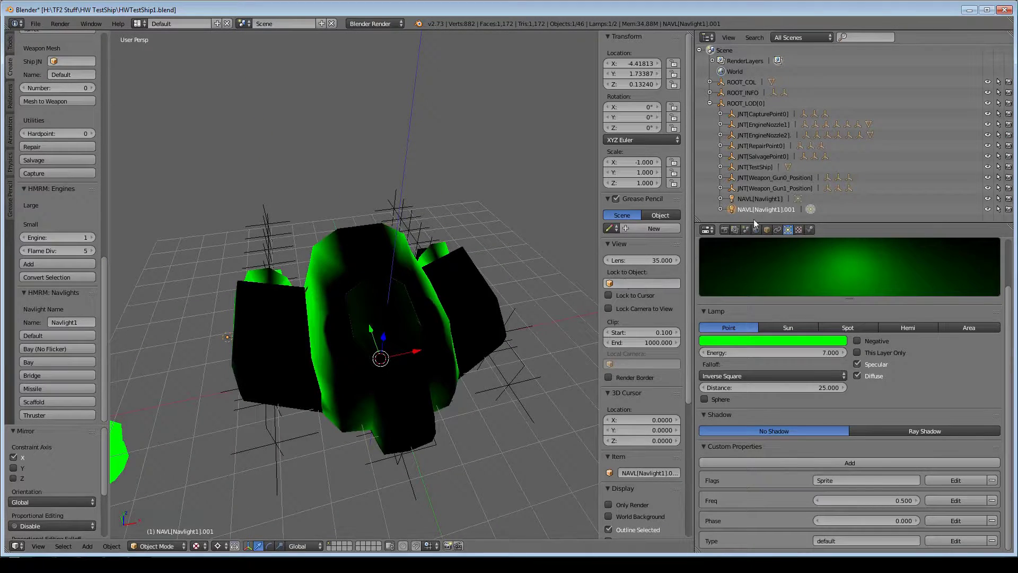
Step: Rename the mirrored navlight copy as NAVL[Navlight2]
double_click(777, 210)
drag(779, 210, 783, 210)
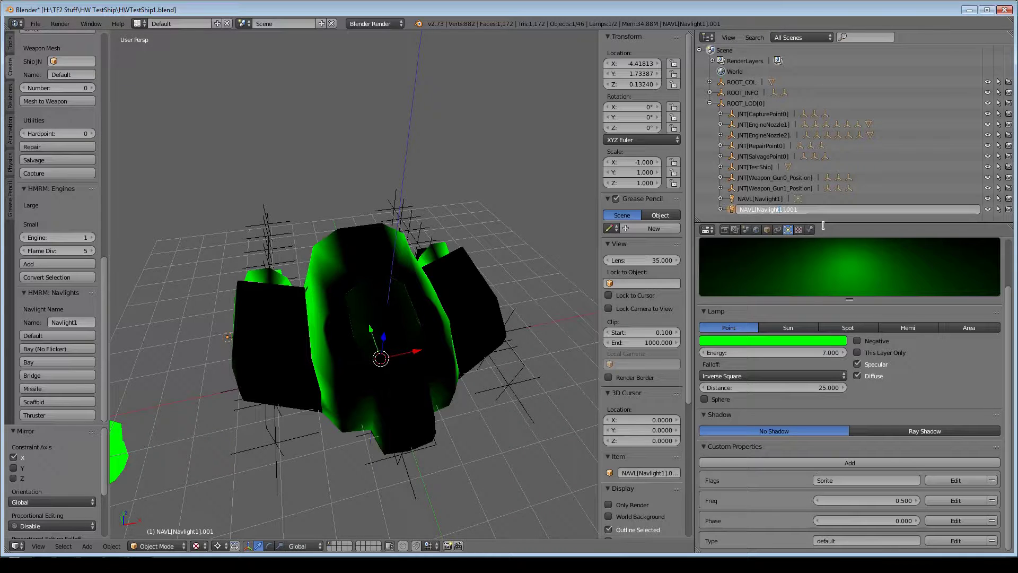
text(2)
key(End)
key(BackSpace)
key(BackSpace)
key(BackSpace)
key(BackSpace)
key(Return)
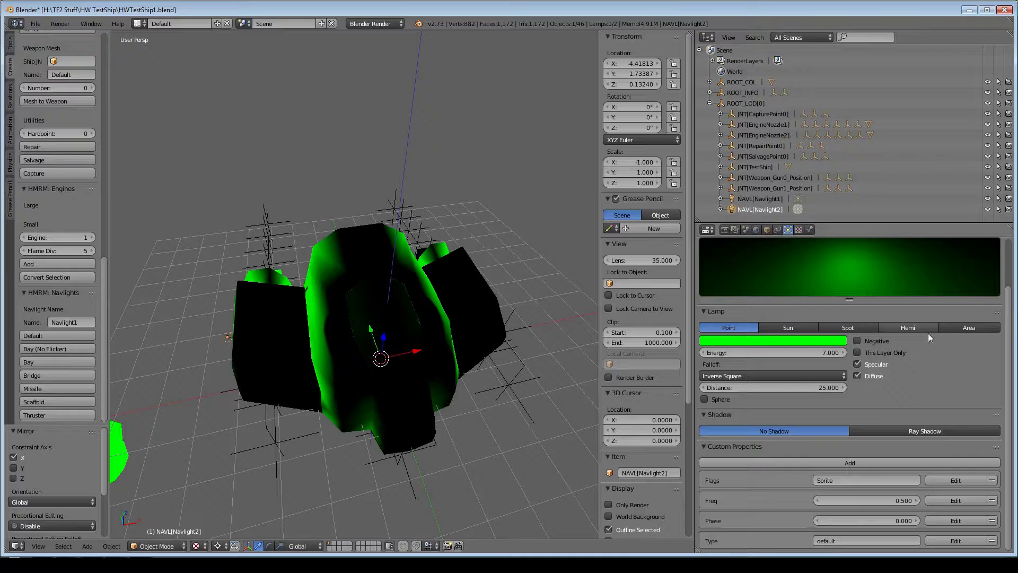
Step: Change the lamp colour of NAVL[Navlight2] to red and set its Phase custom property to 0.5
click(775, 342)
mouse_move(718, 304)
mouse_down()
mouse_move(771, 306)
mouse_move(764, 315)
mouse_move(707, 315)
mouse_up()
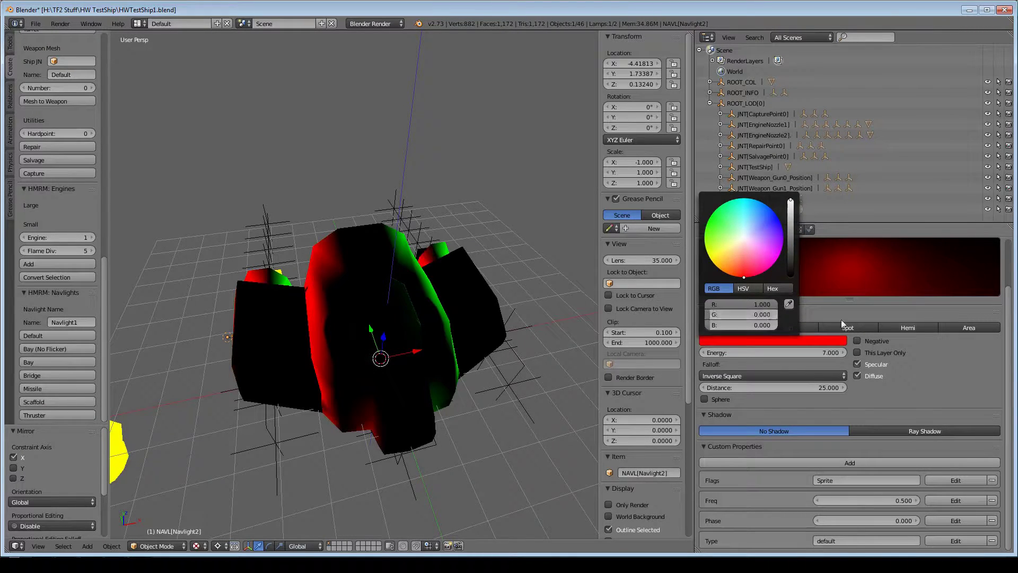
click(860, 521)
text(0.5)
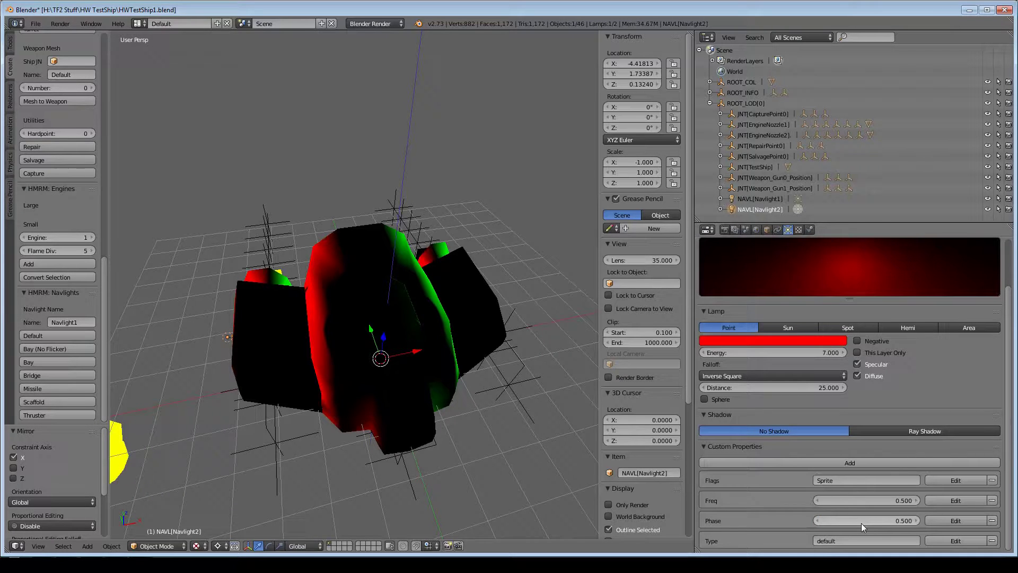
key(Return)
middle_drag(250, 353, 399, 383)
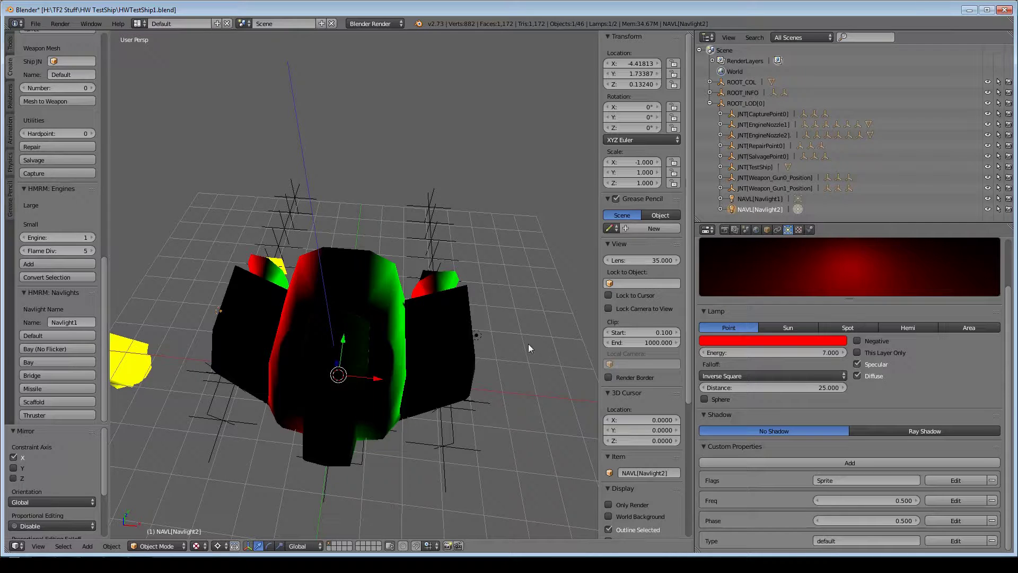
Step: Select ROOT_LOD[0] and rotate it -90° about the global X axis
middle_drag(529, 345, 430, 348)
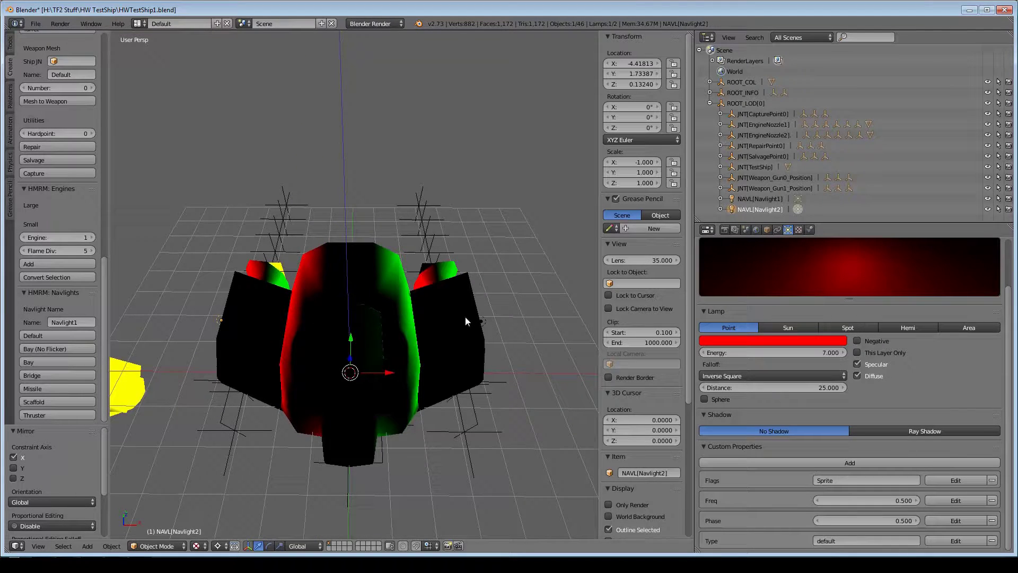
middle_drag(370, 368, 330, 325)
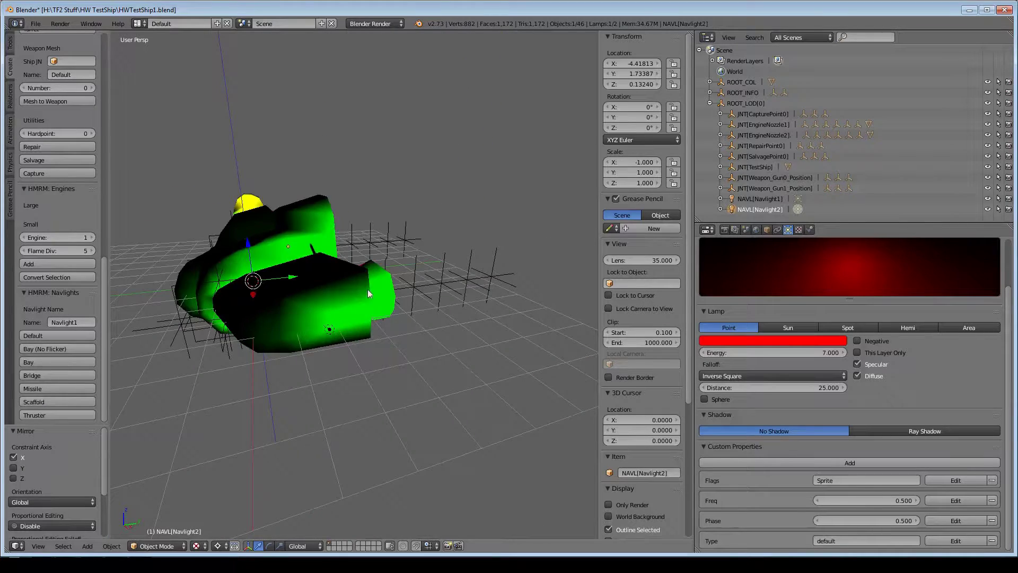
middle_drag(367, 290, 465, 364)
click(745, 104)
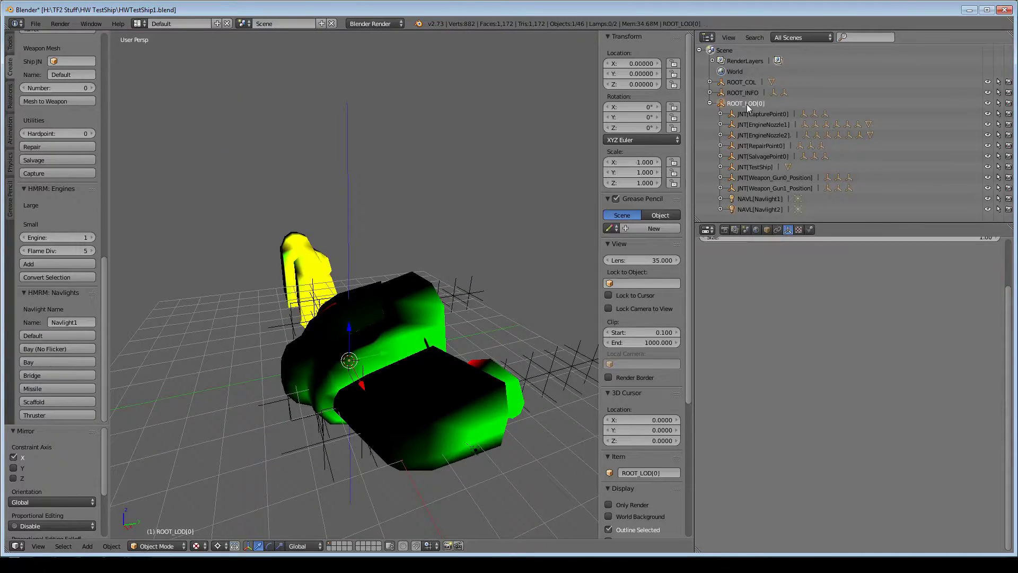
middle_drag(533, 237, 512, 300)
text(r)
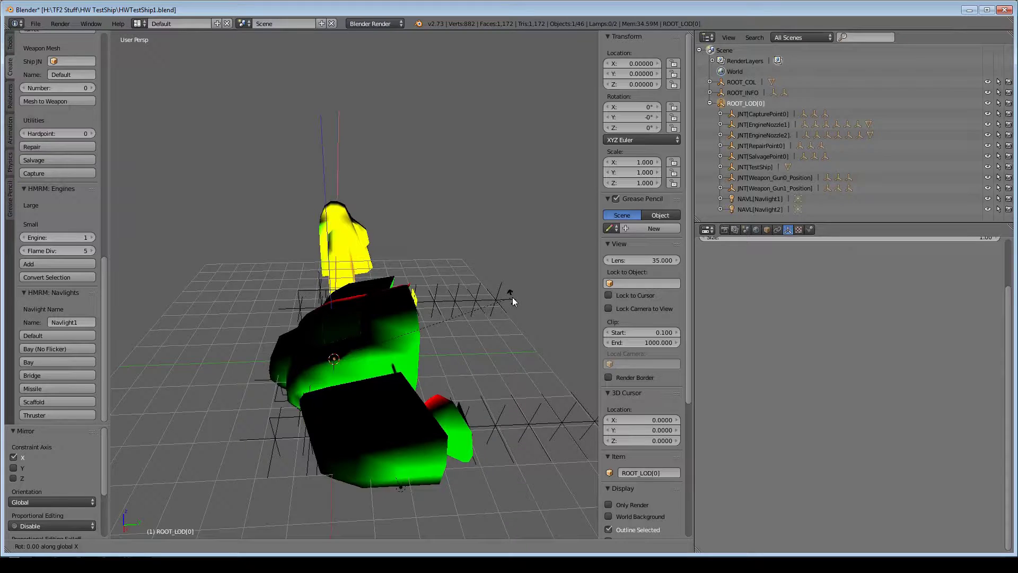
text(x-90)
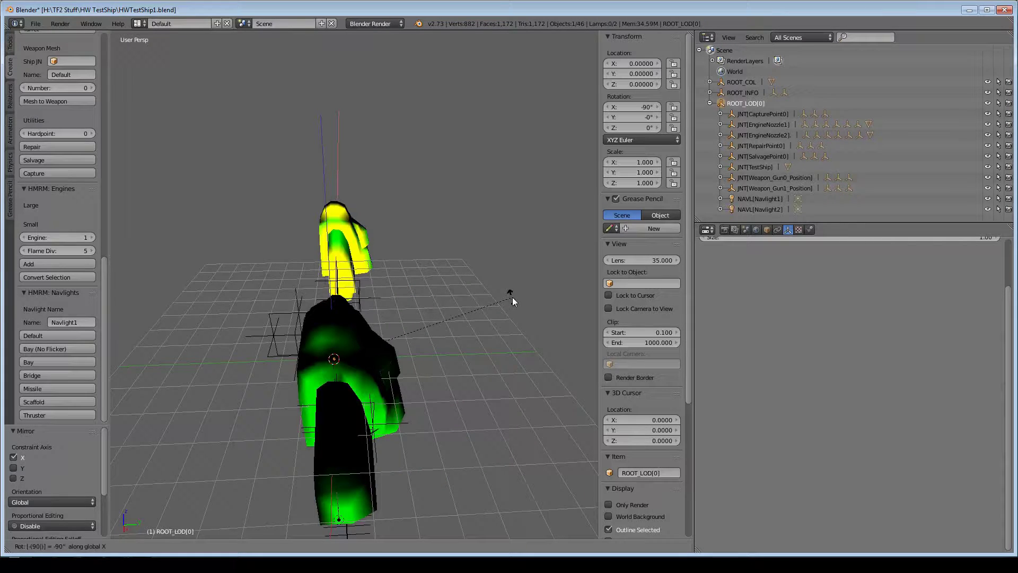
key(Return)
middle_drag(433, 353, 511, 322)
Step: Select every object in the scene and apply the rotation to their data
key(ctrl+a)
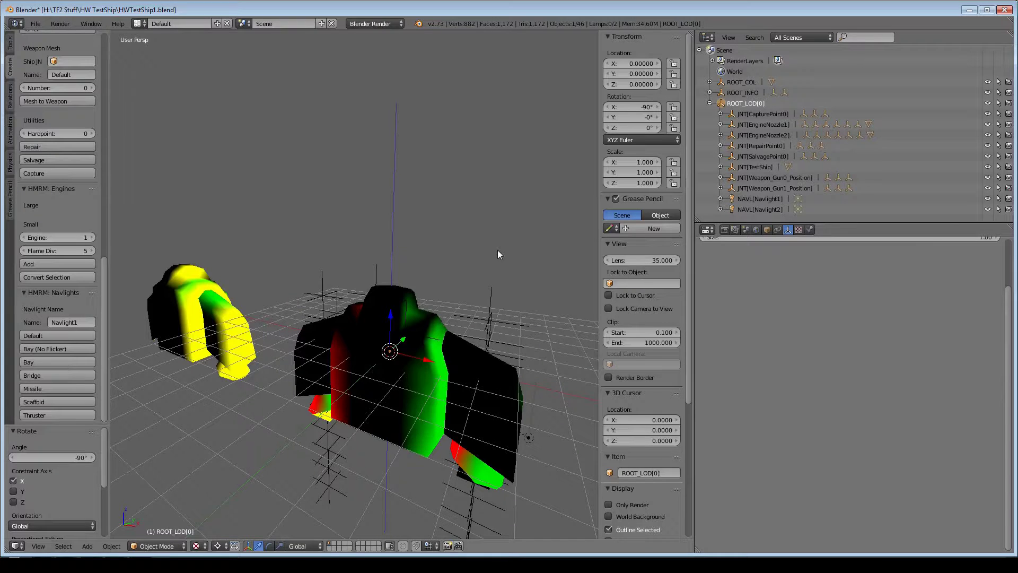
key(a)
key(a)
key(ctrl+a)
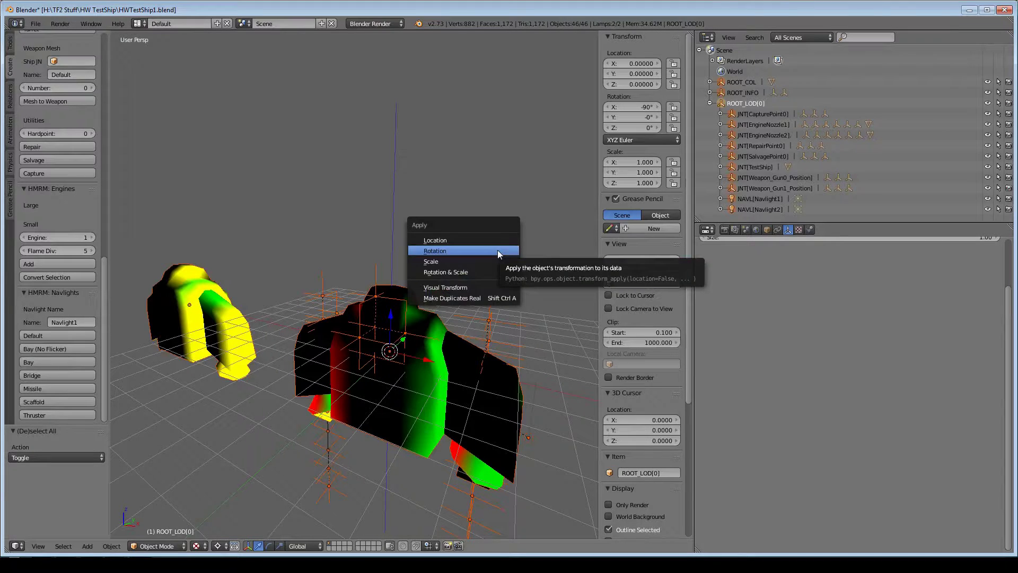
click(498, 251)
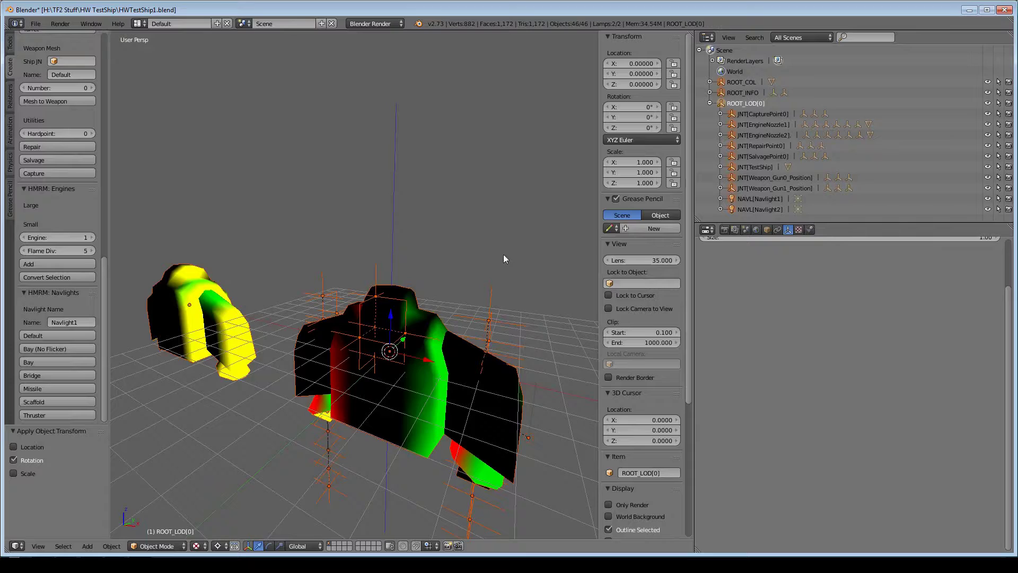
middle_drag(503, 259, 369, 287)
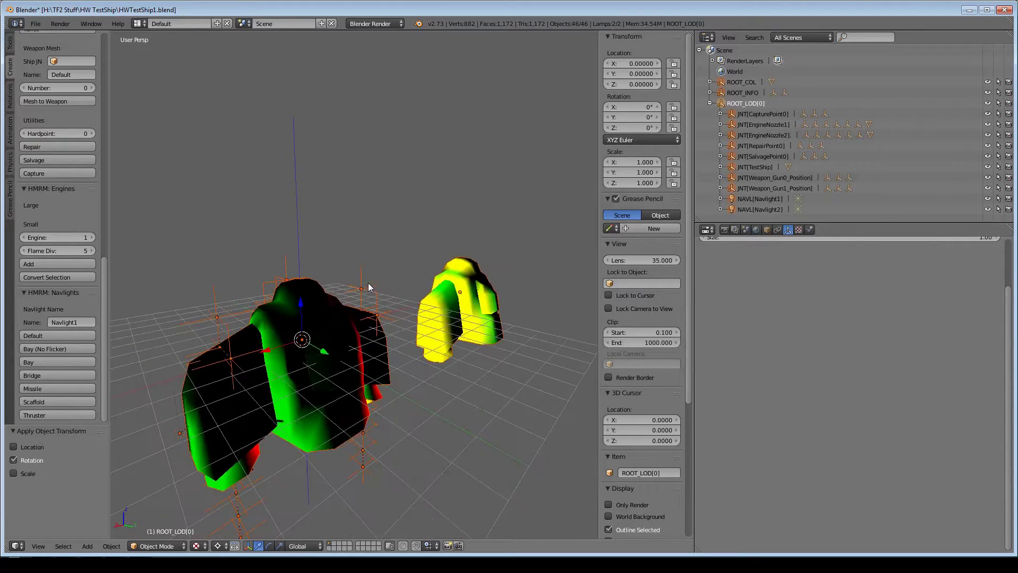
Step: Export the scene with the Better Collada - HW exporter, overwriting HWTestShip.dae in the HW TestShip folder
click(36, 23)
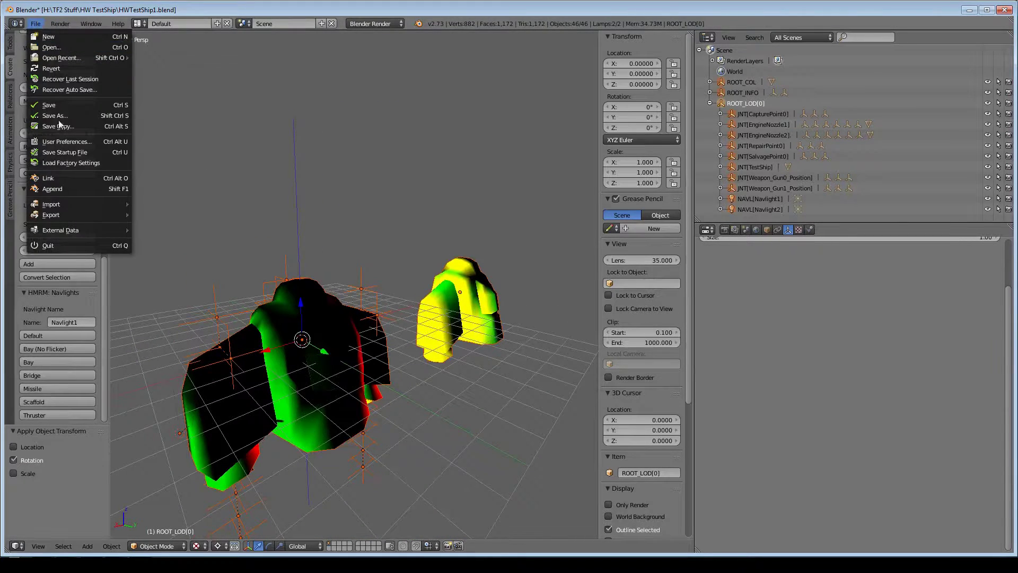
mouse_move(75, 214)
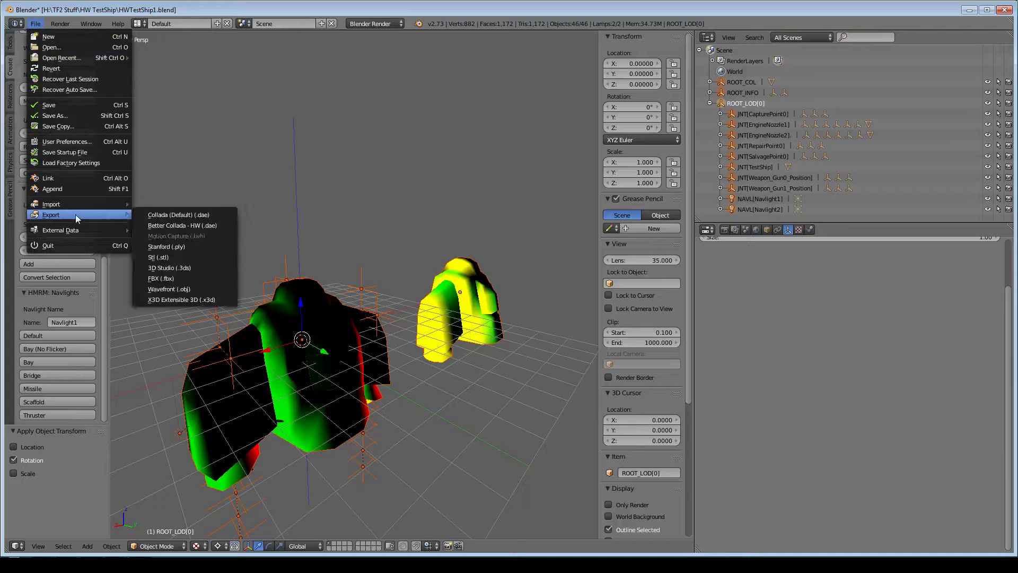
click(199, 224)
click(182, 87)
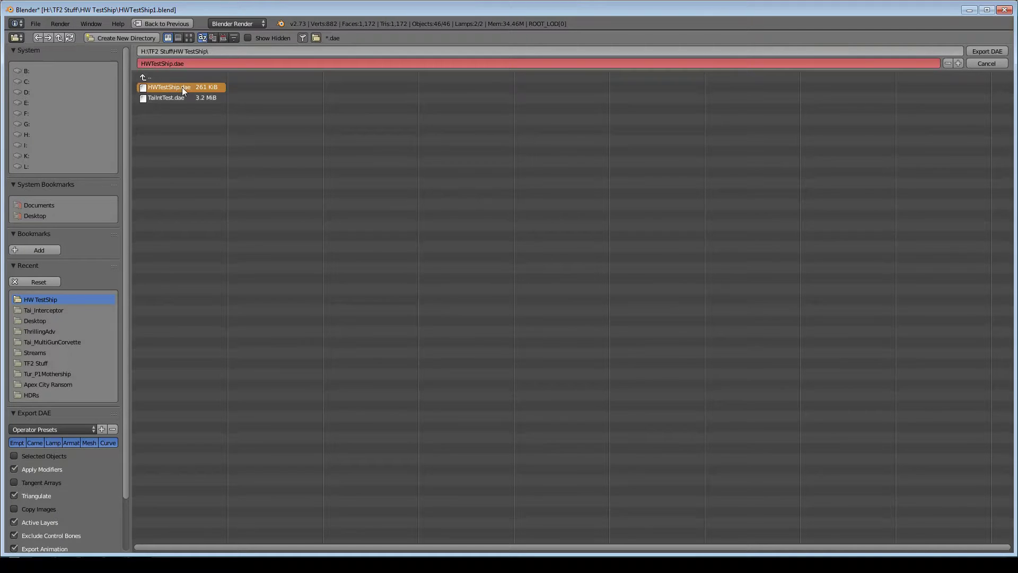
click(994, 52)
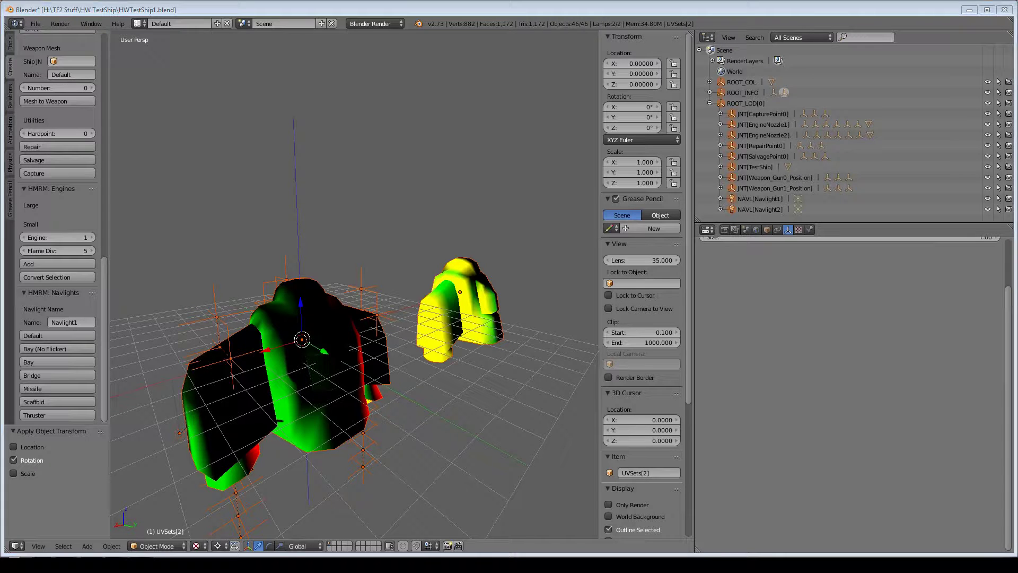
Step: Open the exported HWTestShip.dae from the HW TestShip folder in Visual Studio and inspect the ship models
click(69, 526)
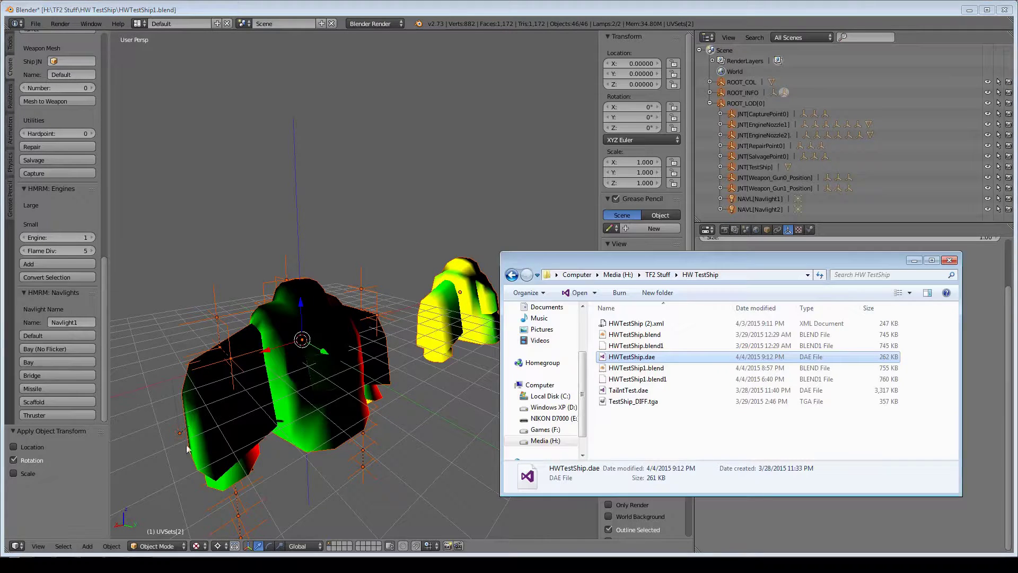
double_click(625, 358)
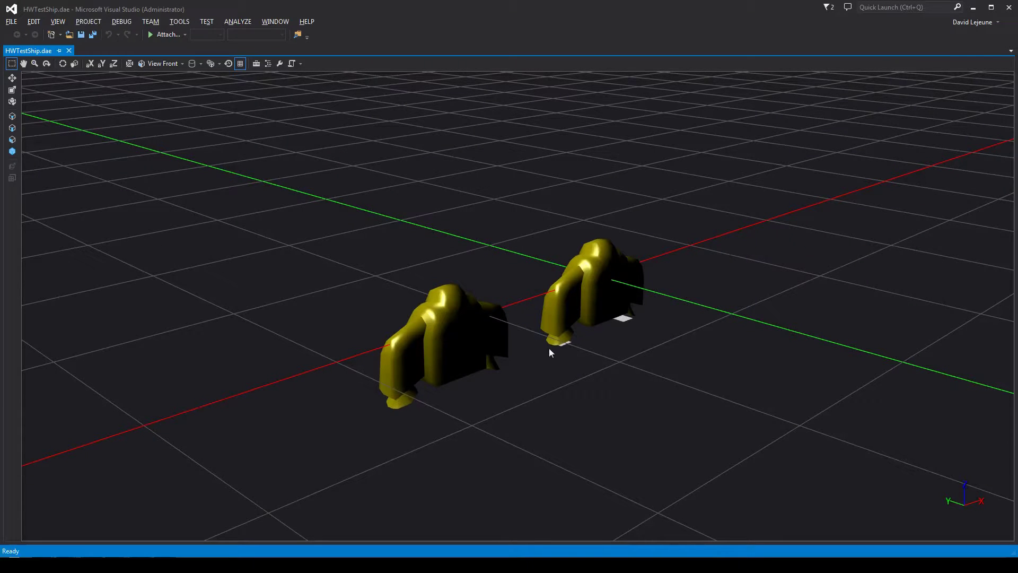
alt+drag(548, 347, 704, 363)
middle_drag(704, 367, 852, 357)
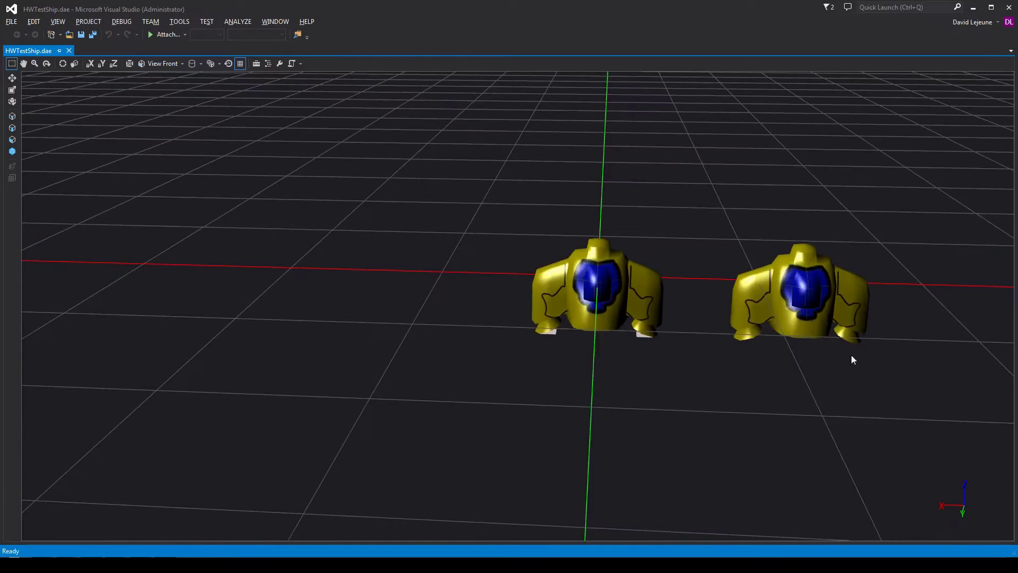
Step: Show the document outline, expand ROOT_LOD[0] and examine the full exported node names of both navlights
click(268, 64)
click(11, 82)
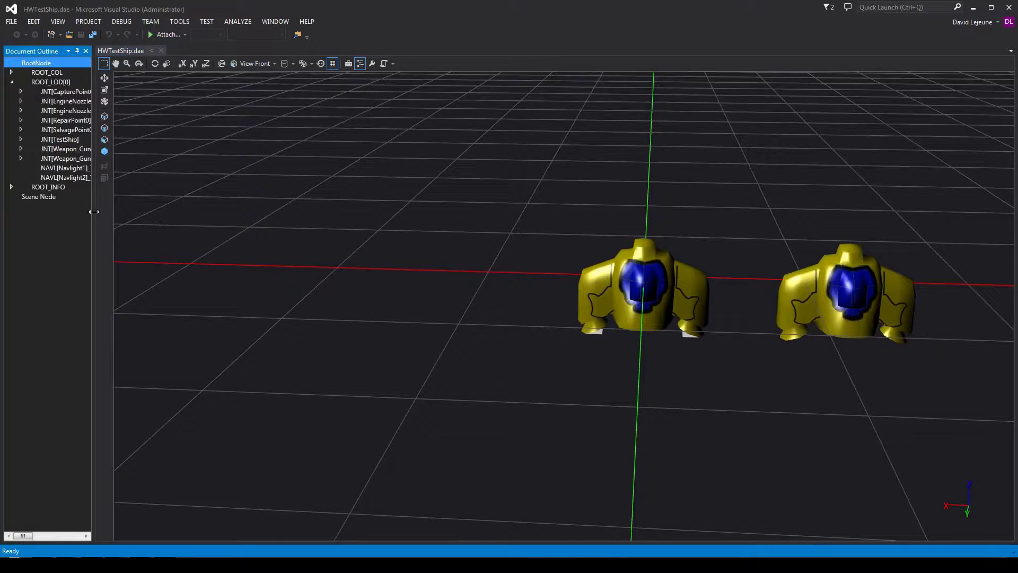
drag(330, 212, 426, 216)
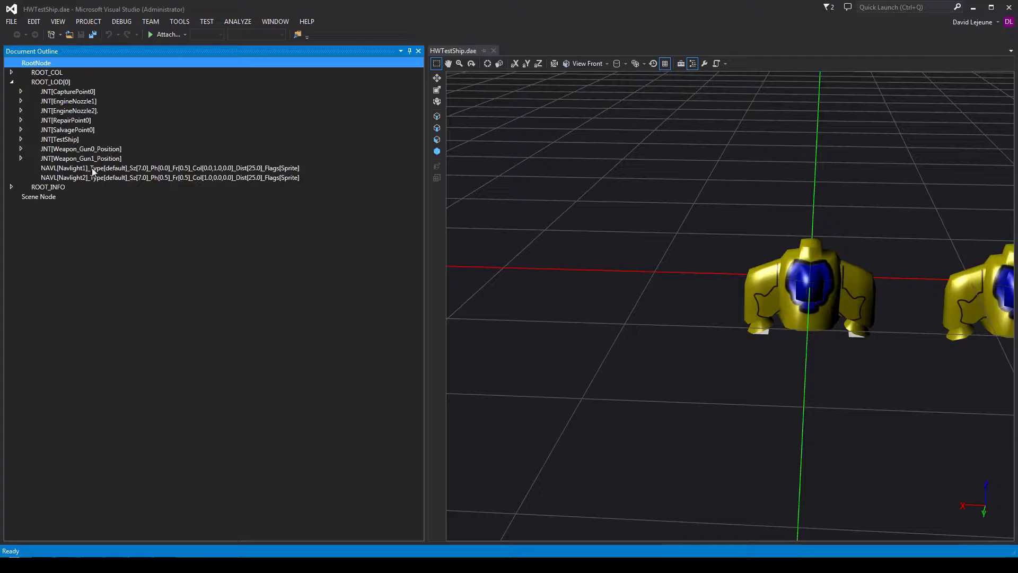
click(225, 169)
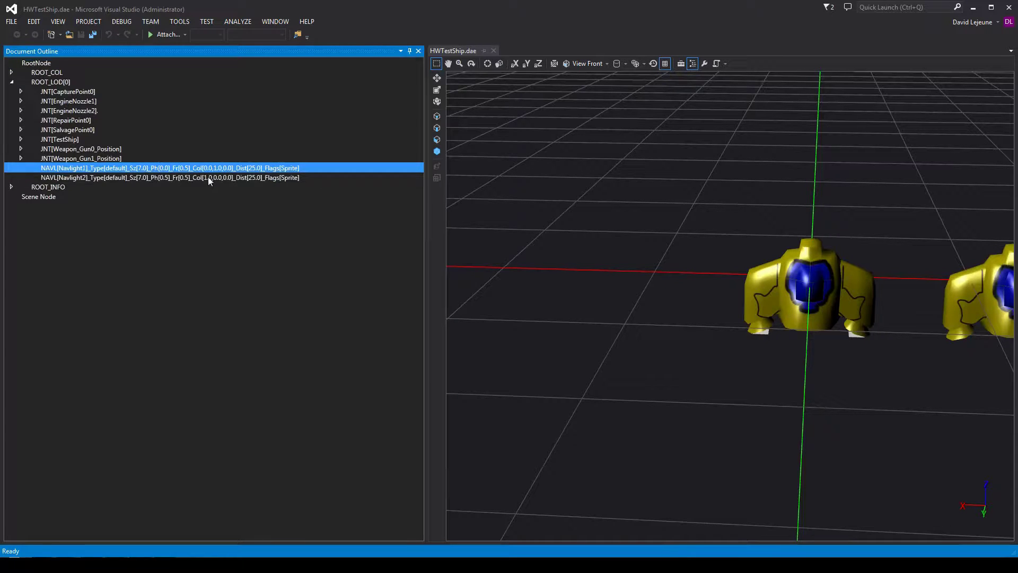
click(188, 179)
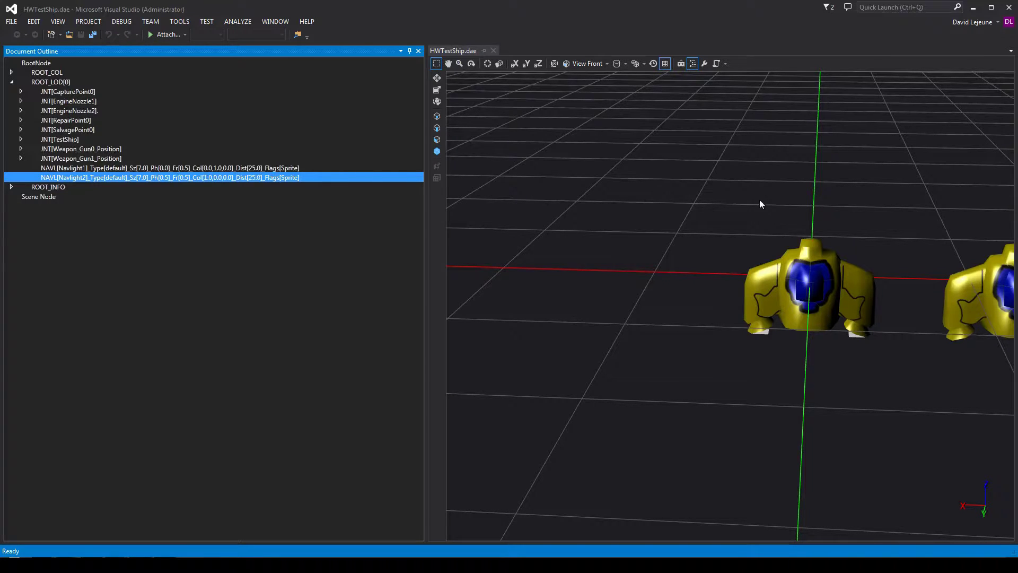
Step: Switch to the HODOR command prompt and rerun "hodor -script=myparams.hodor" to convert the DAE to a HOD file
click(106, 564)
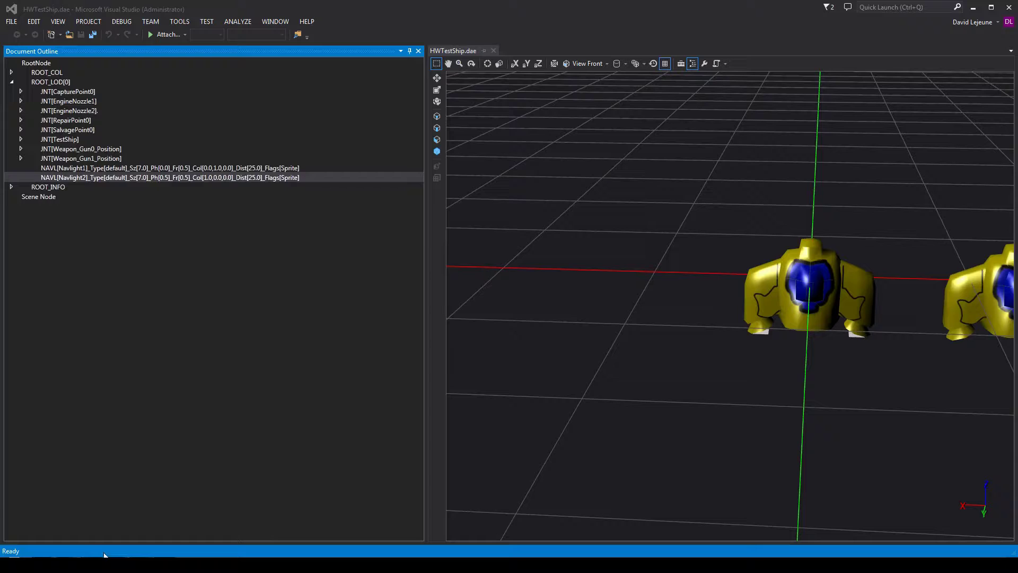
key(Up)
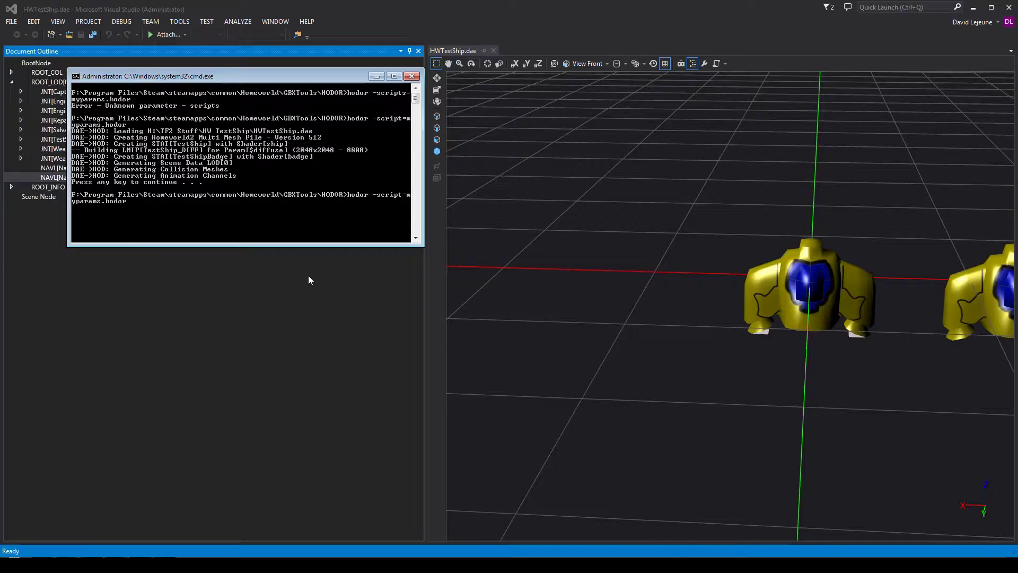
key(Return)
key(Return)
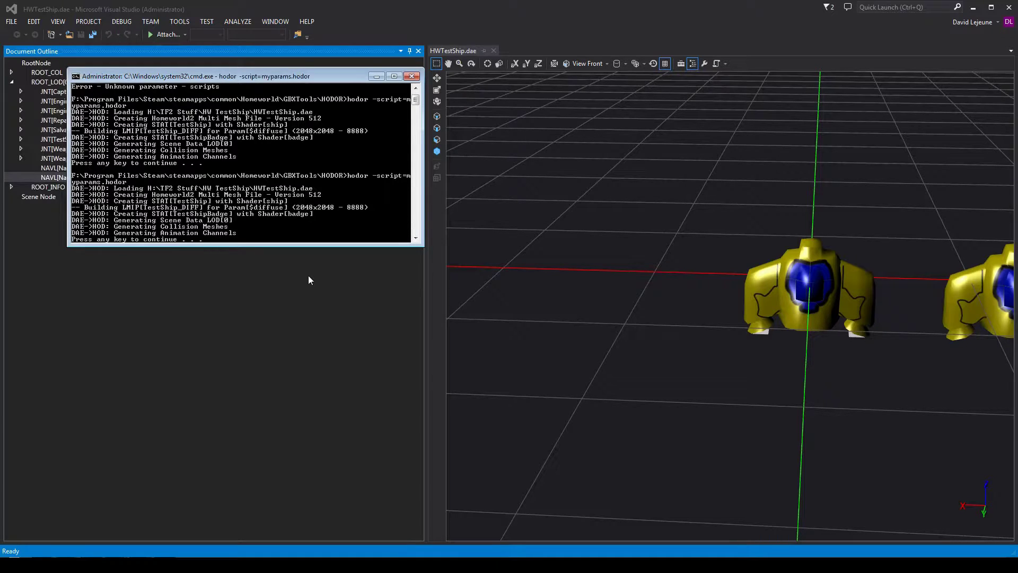
Step: Bring up the newKadSwarmer and kus_scout folder windows and delete the old kus_scout.hod
click(45, 563)
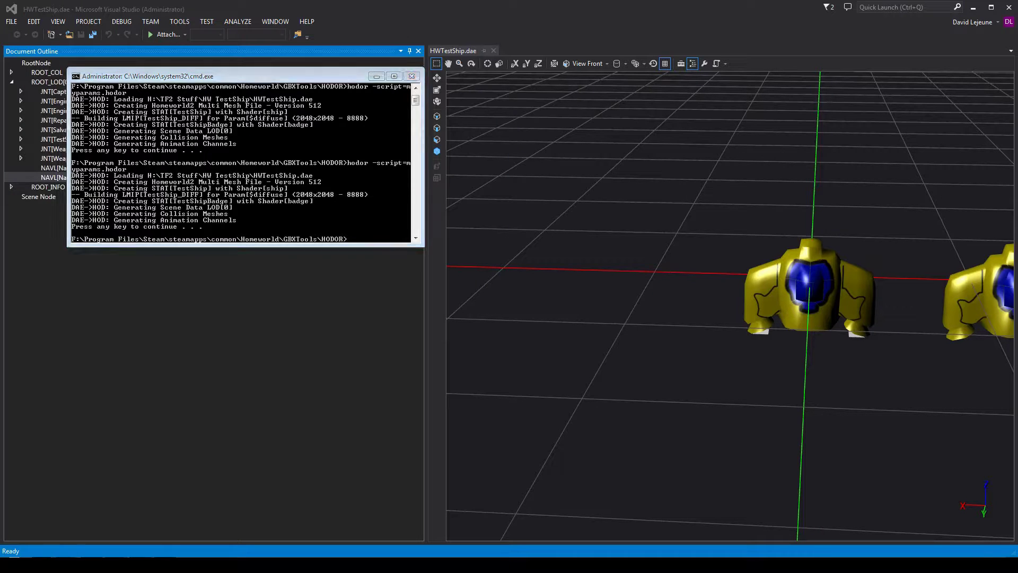
click(81, 492)
click(48, 563)
key(alt+Tab)
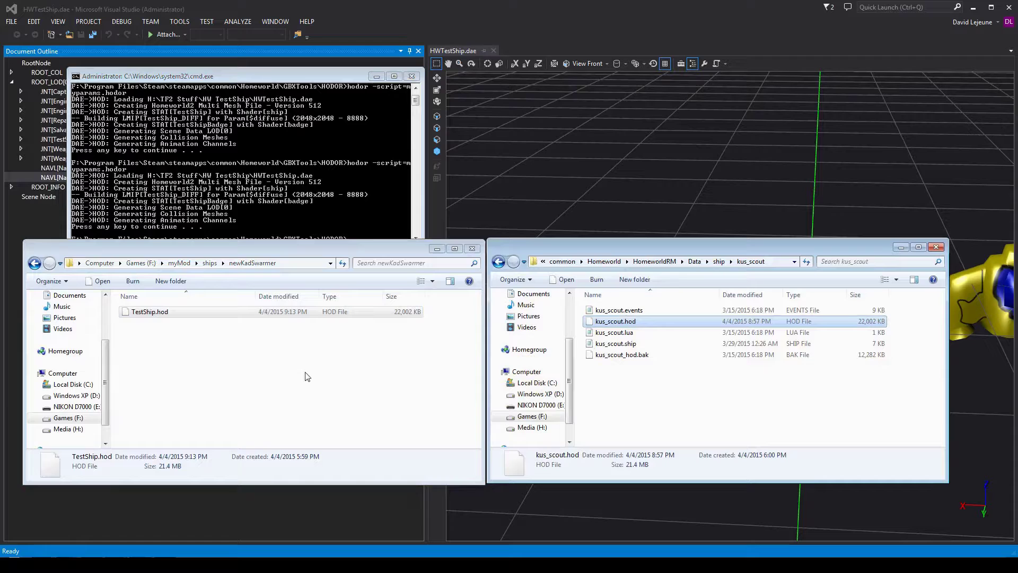
click(164, 313)
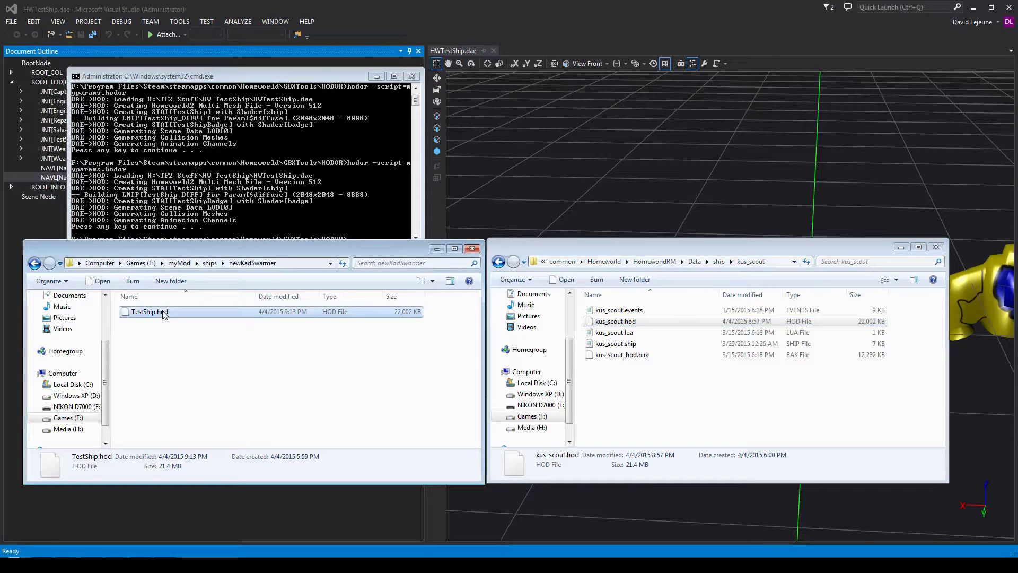
click(615, 322)
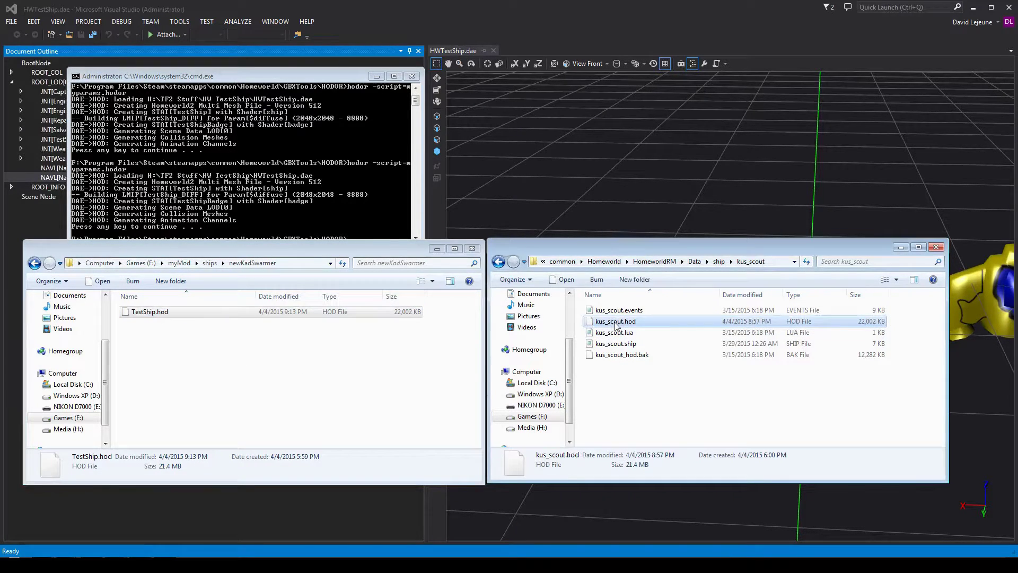
key(Delete)
key(Return)
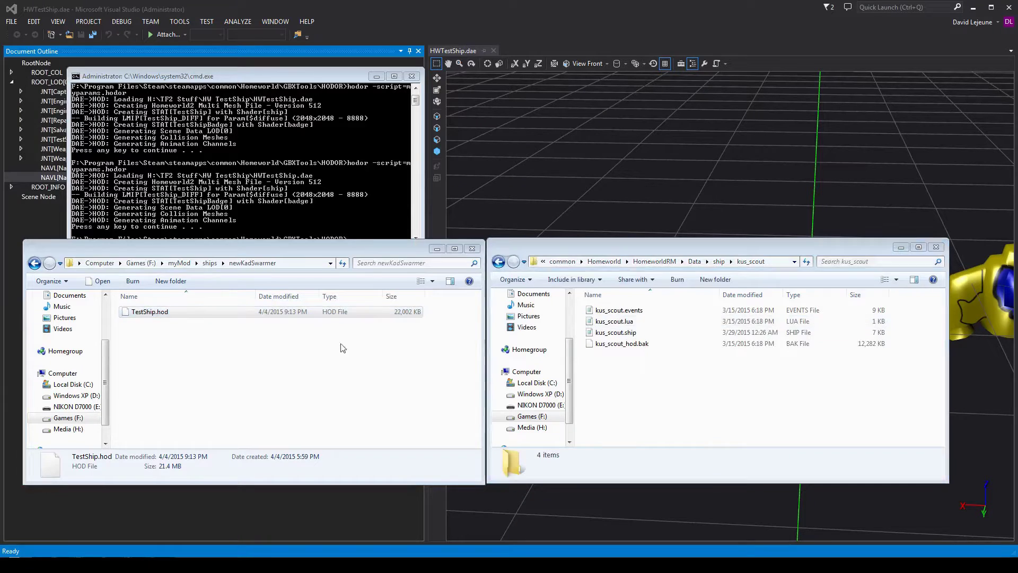
Step: Move TestShip.hod from newKadSwarmer into the kus_scout folder and rename it kus_scout.hod
drag(341, 344, 681, 428)
right_click(617, 356)
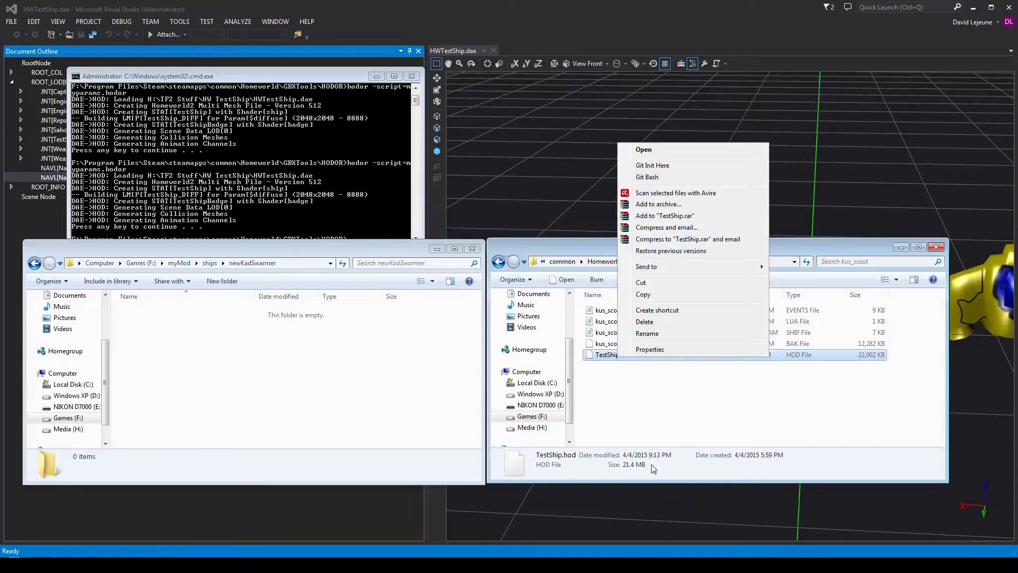
click(660, 334)
text(ku)
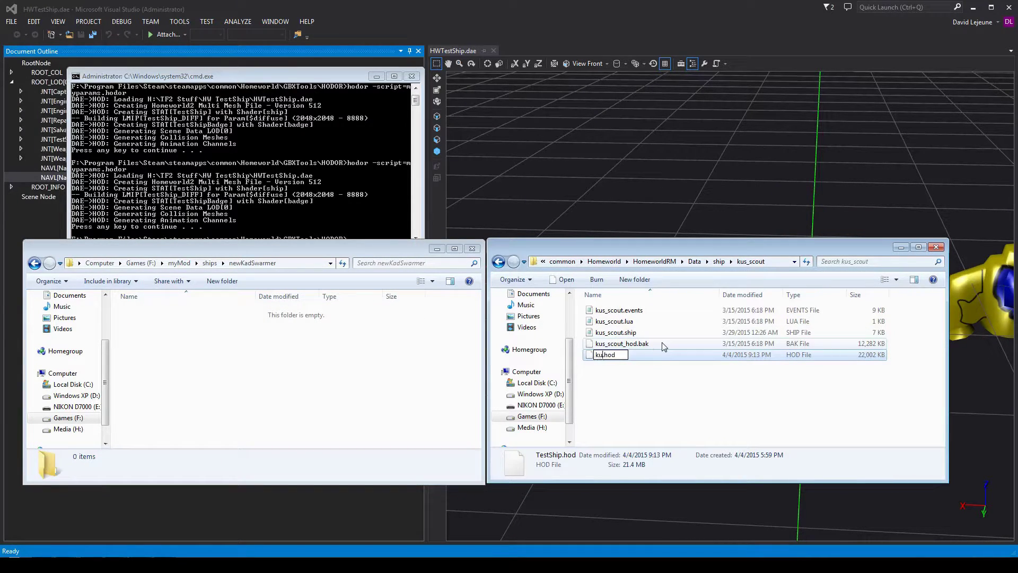
text(s_scout)
key(Return)
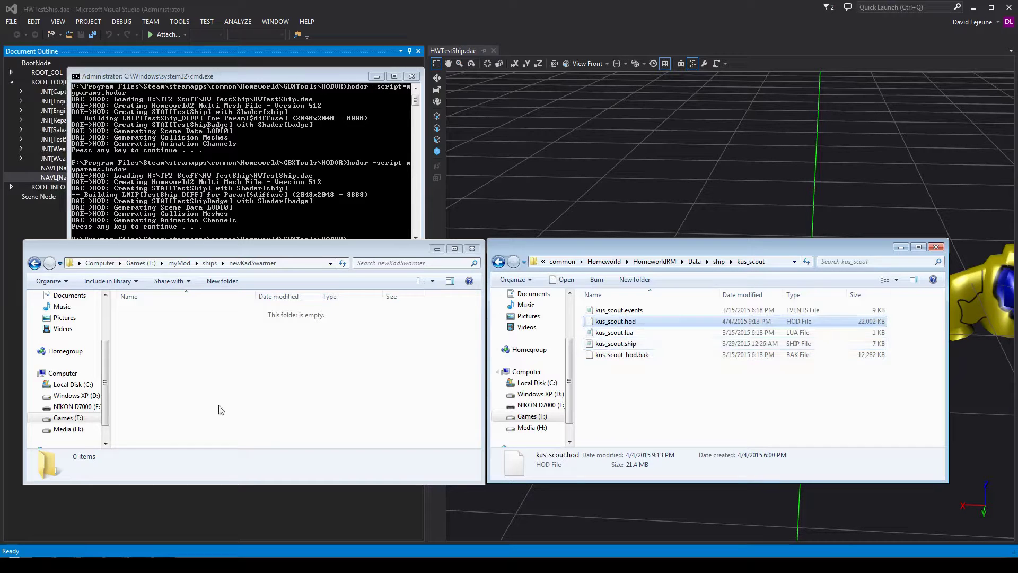
Step: Launch Homeworld Remastered from its Release command prompt by rerunning "homeworldrm -mpbeta -overridebigfile"
click(117, 546)
click(132, 540)
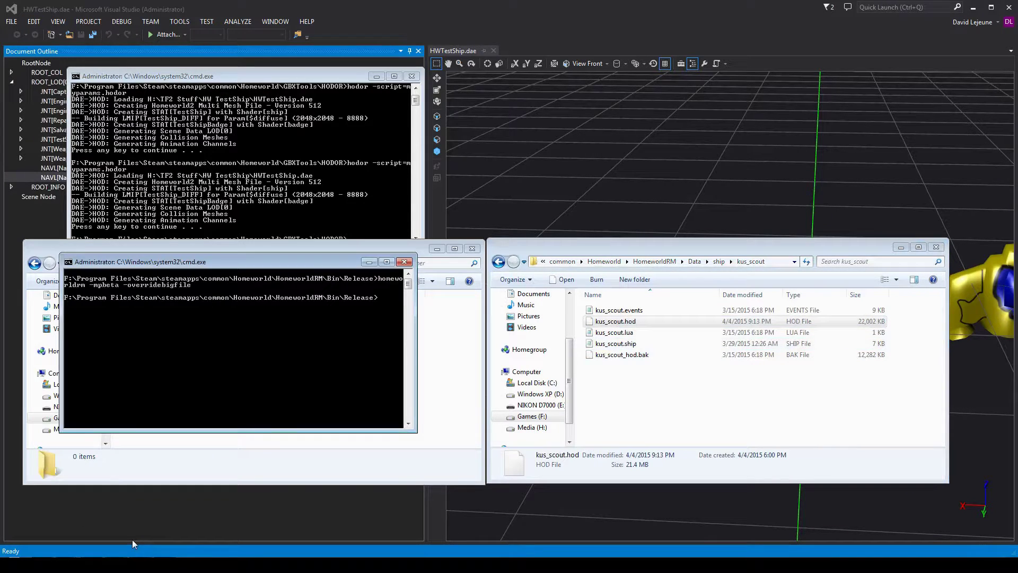
key(Up)
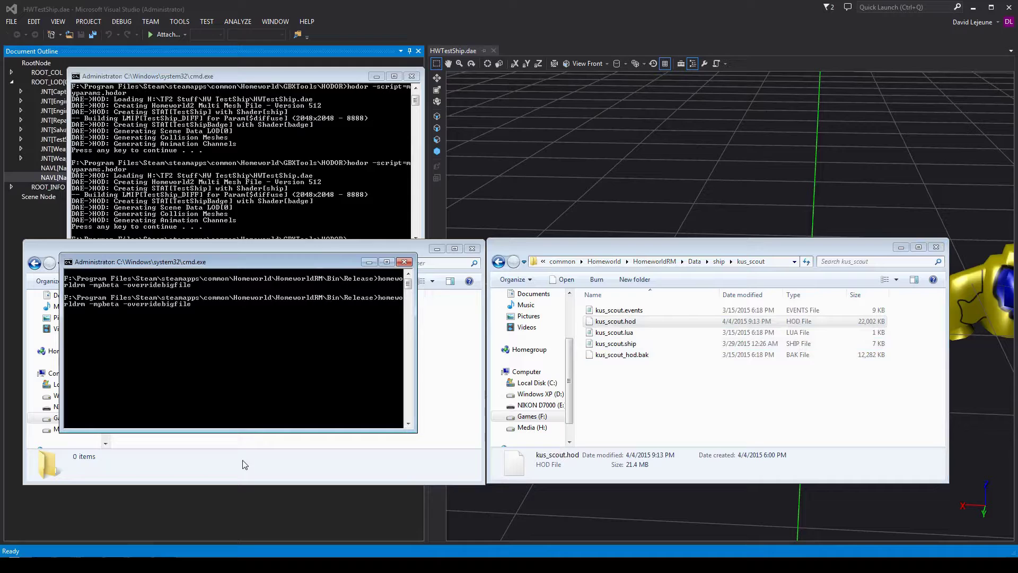
key(Return)
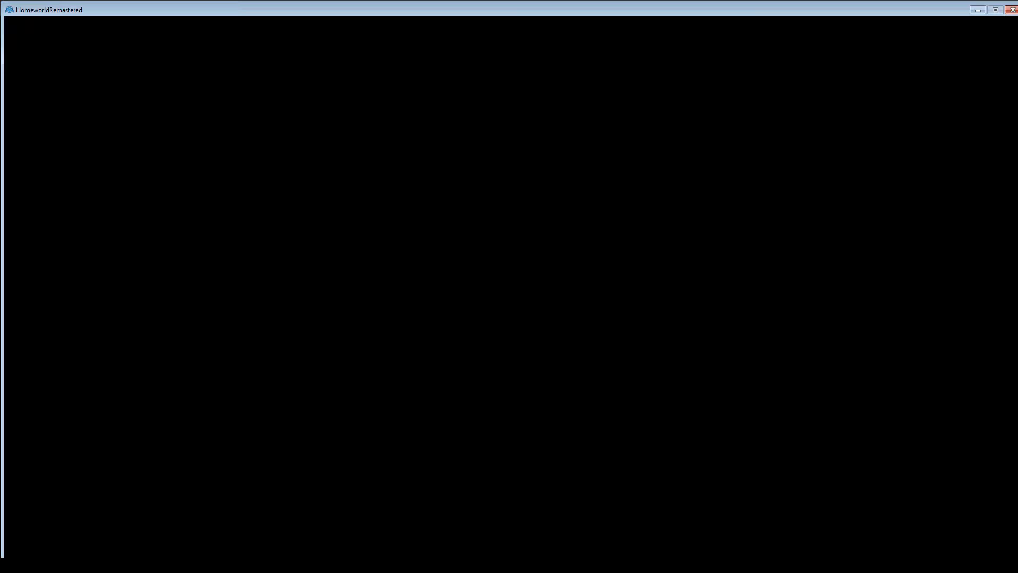
key(alt+Tab)
key(alt+Tab)
key(alt+Tab)
key(alt+Tab)
key(alt+Tab)
key(alt+Tab)
key(alt+Tab)
key(alt+Tab)
key(alt+Tab)
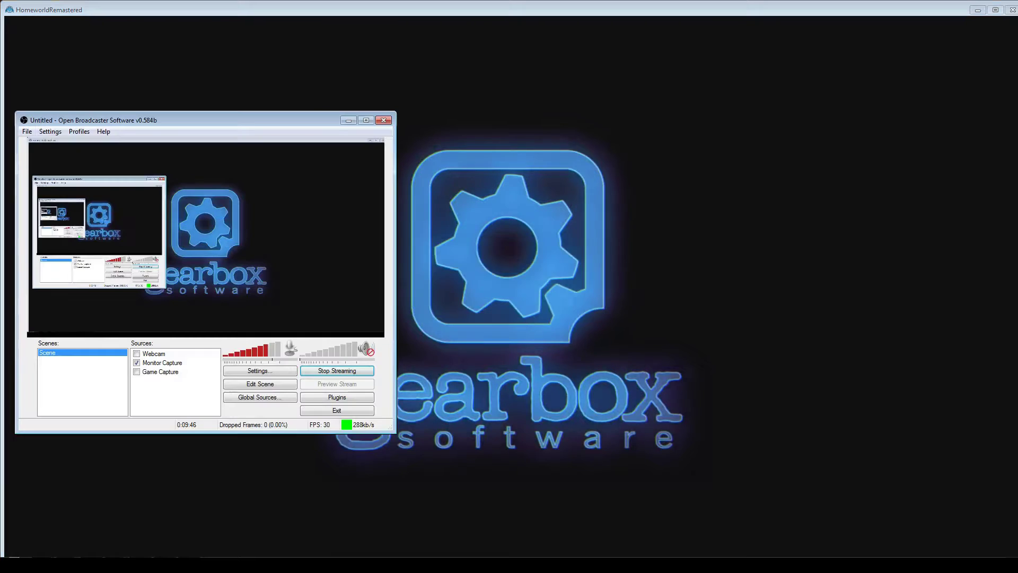
click(519, 19)
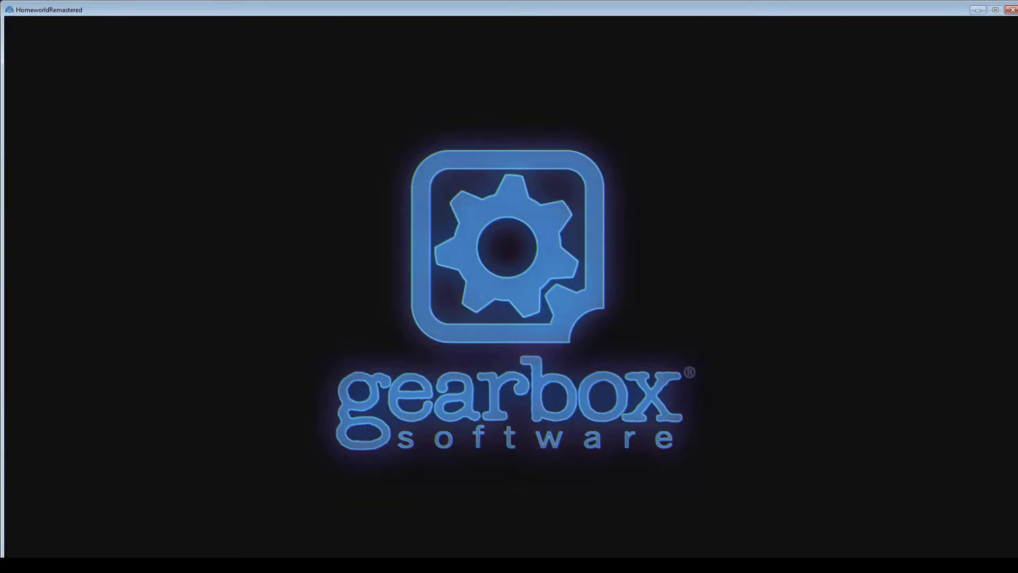
Step: Skip the intro video and start a Player vs CPU match
key(Escape)
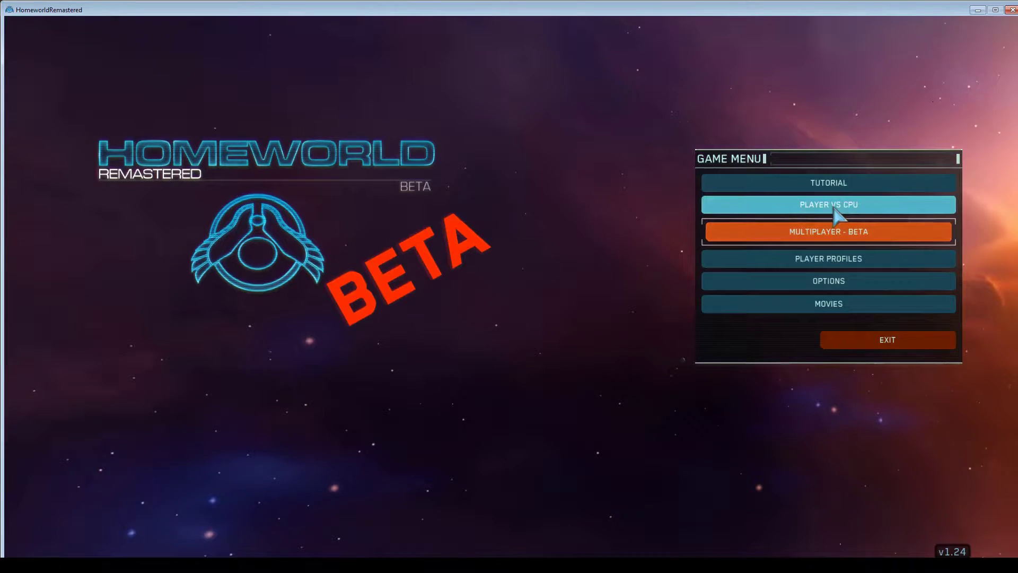
click(837, 206)
click(908, 518)
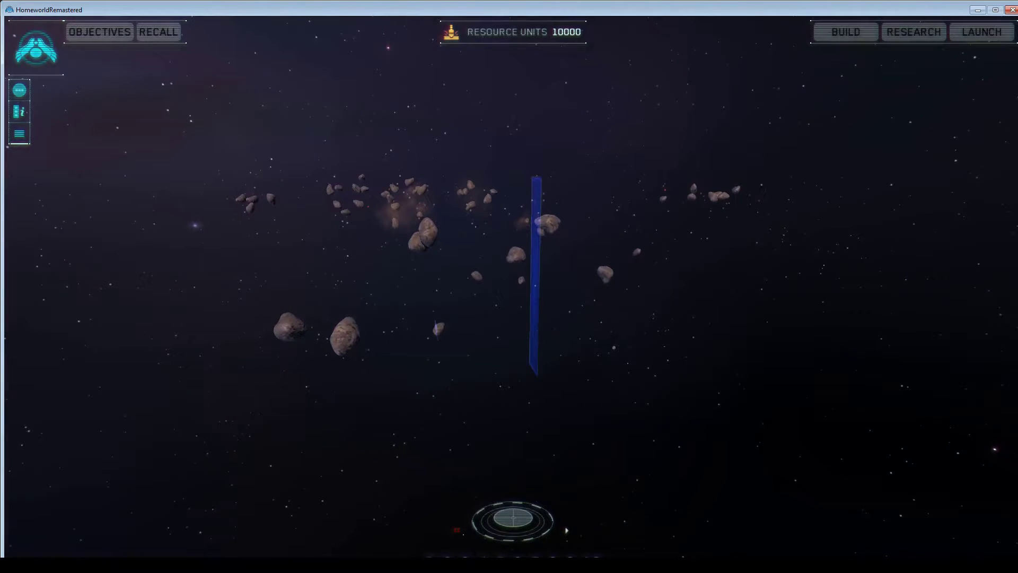
Step: Queue one Scout for construction at the Carrier and close the build list
key(b)
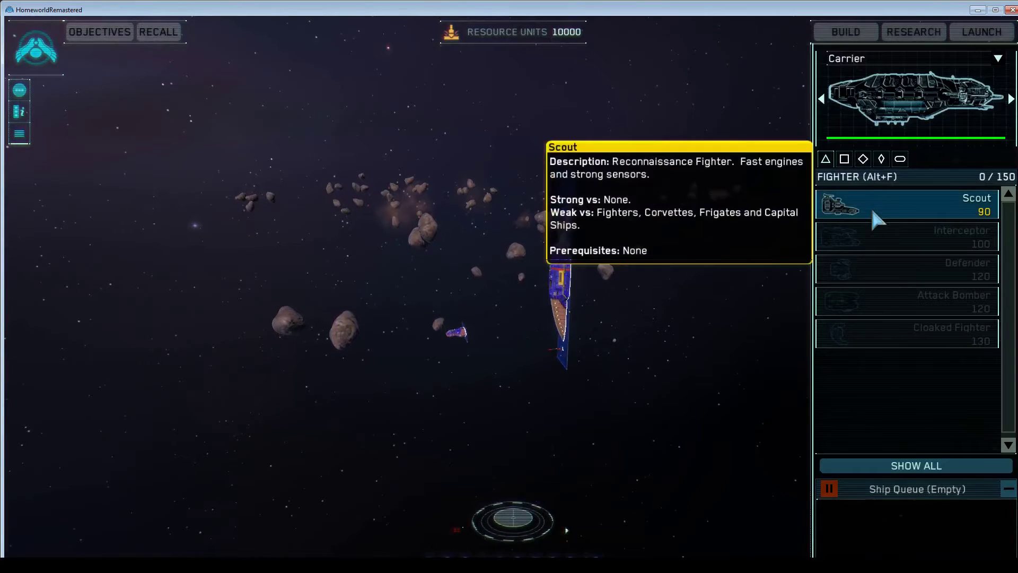
click(872, 212)
key(b)
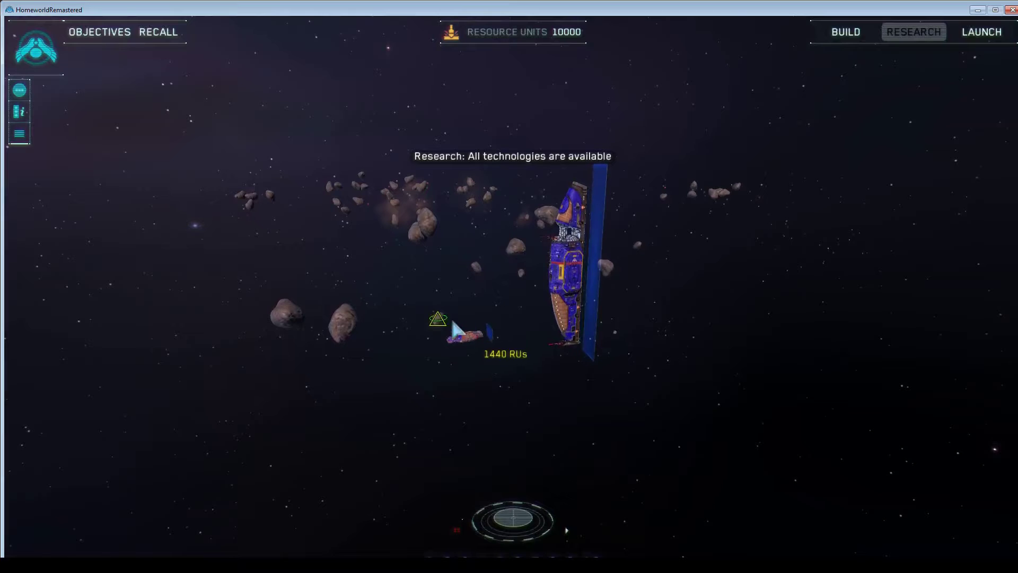
Step: Select the Carrier and focus the camera on it to watch for the newly built ship
drag(422, 312, 510, 370)
drag(436, 332, 506, 366)
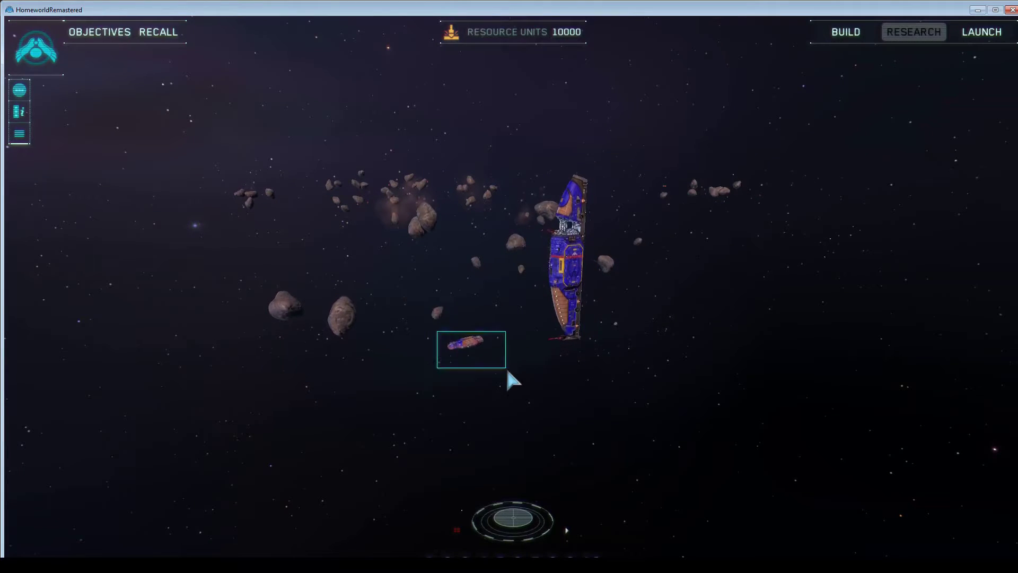
drag(438, 341, 516, 373)
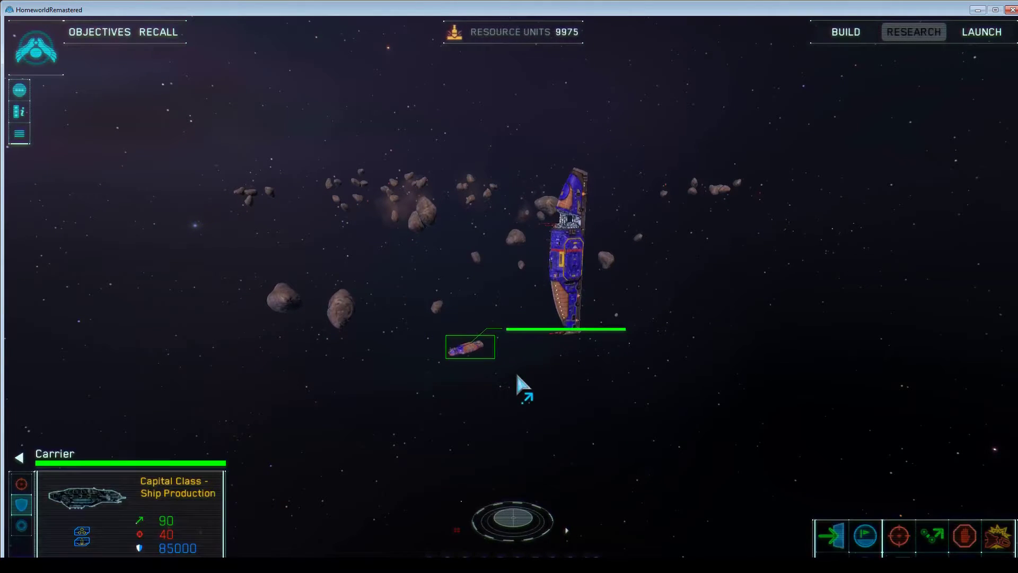
key(f)
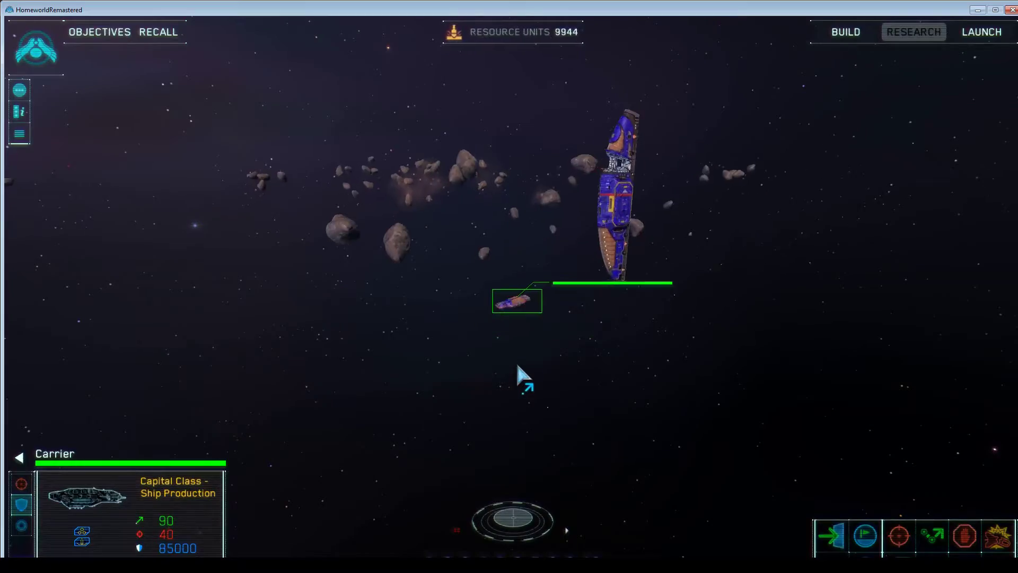
right_drag(509, 363, 530, 343)
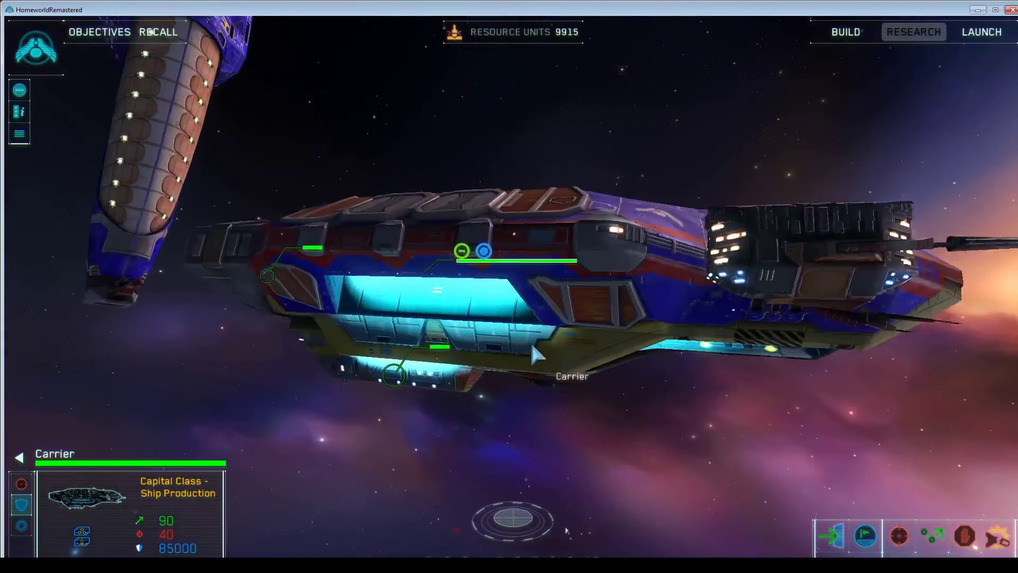
scroll(533, 345, down, 2)
scroll(598, 338, down, 3)
right_drag(599, 338, 610, 351)
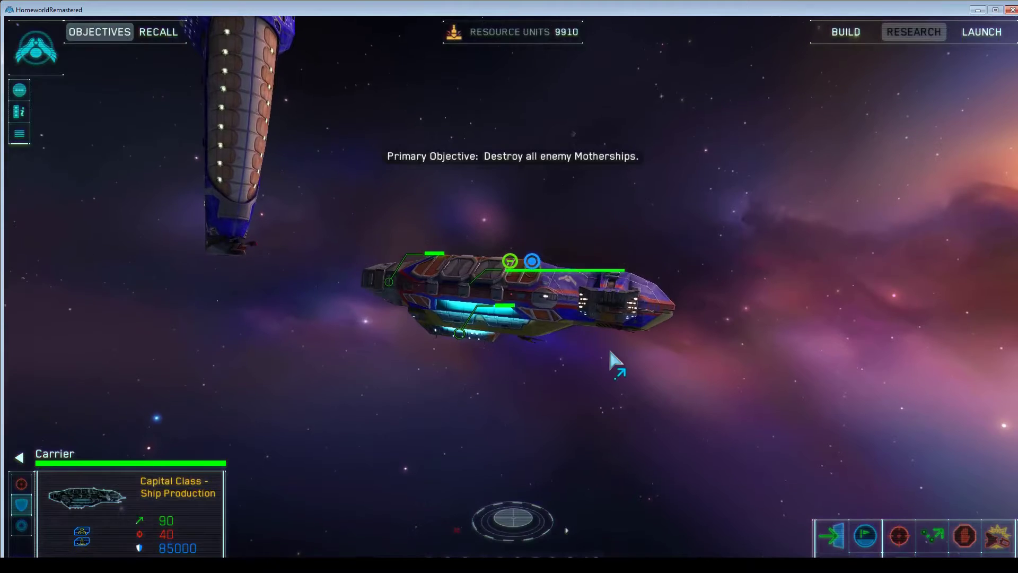
Step: Select the newly launched Scout below the Carrier, focus the camera on it and examine its hull for the navigation lights
drag(436, 373, 610, 446)
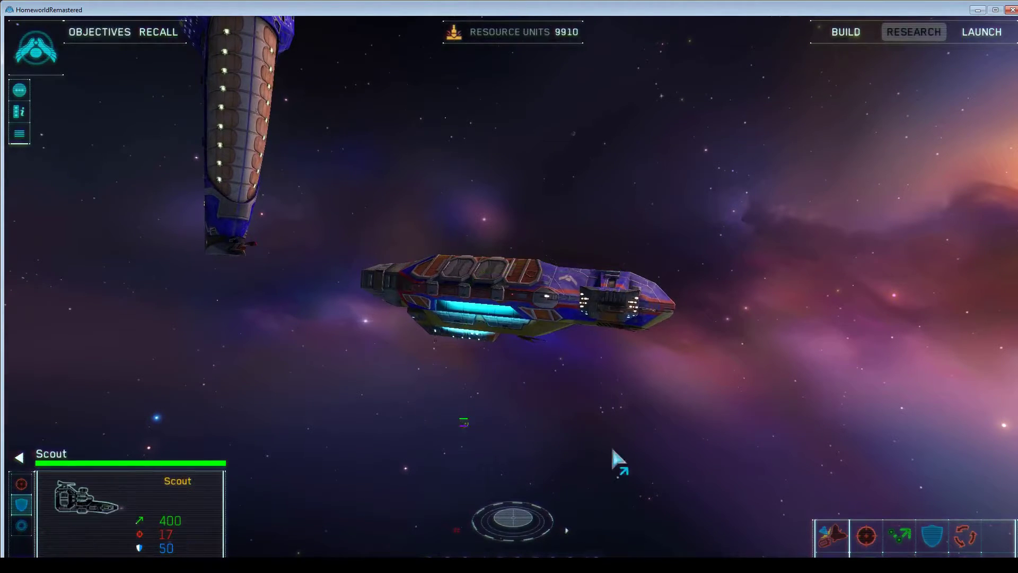
key(f)
right_drag(686, 311, 750, 220)
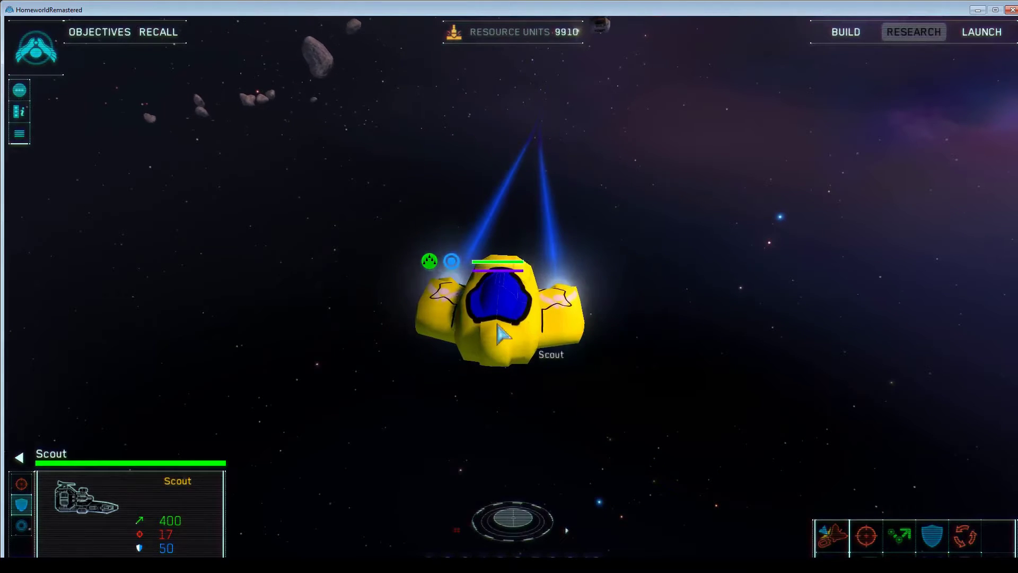
right_drag(638, 272, 615, 282)
scroll(614, 282, down, 2)
right_drag(547, 343, 511, 354)
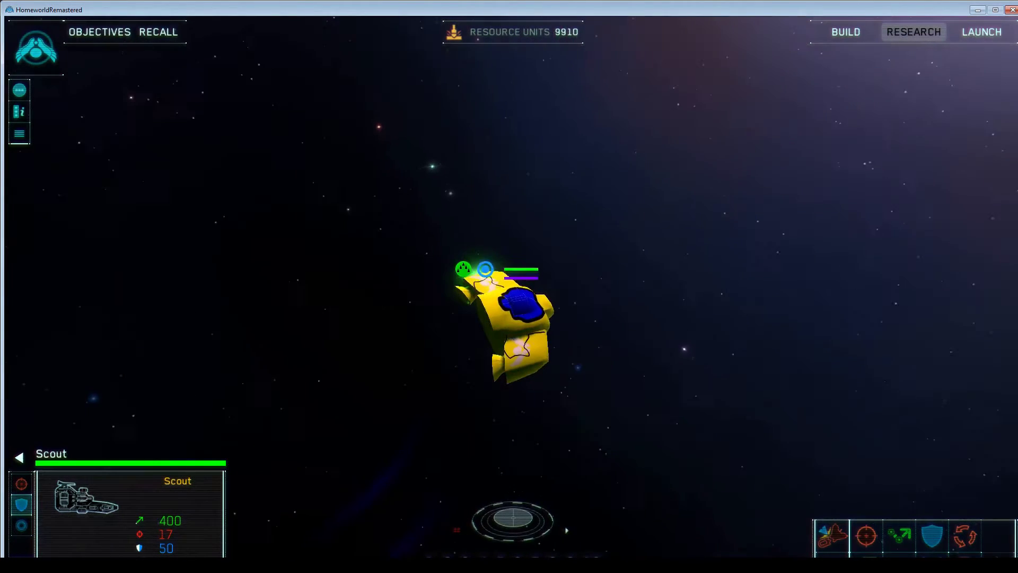
Step: Order the Scout to move to a nearby point and examine both of its wings for the navigation lights
right_click(423, 462)
click(421, 462)
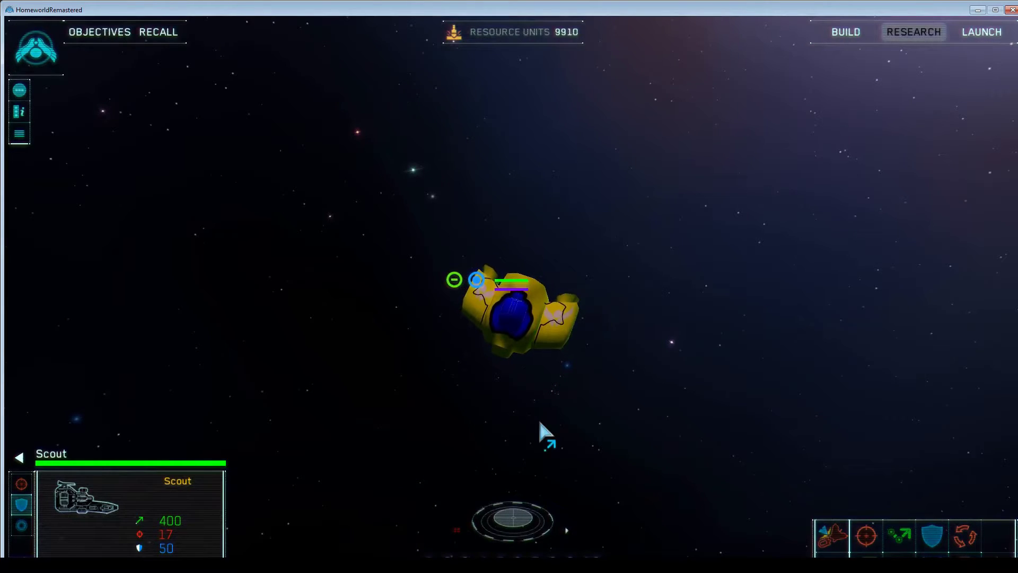
right_drag(507, 395, 581, 301)
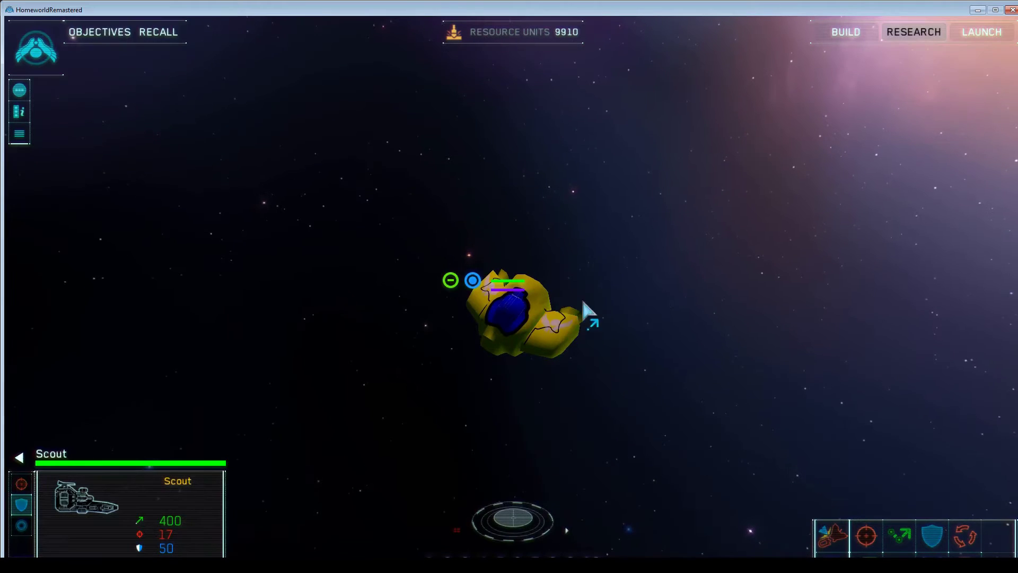
right_drag(595, 385, 472, 368)
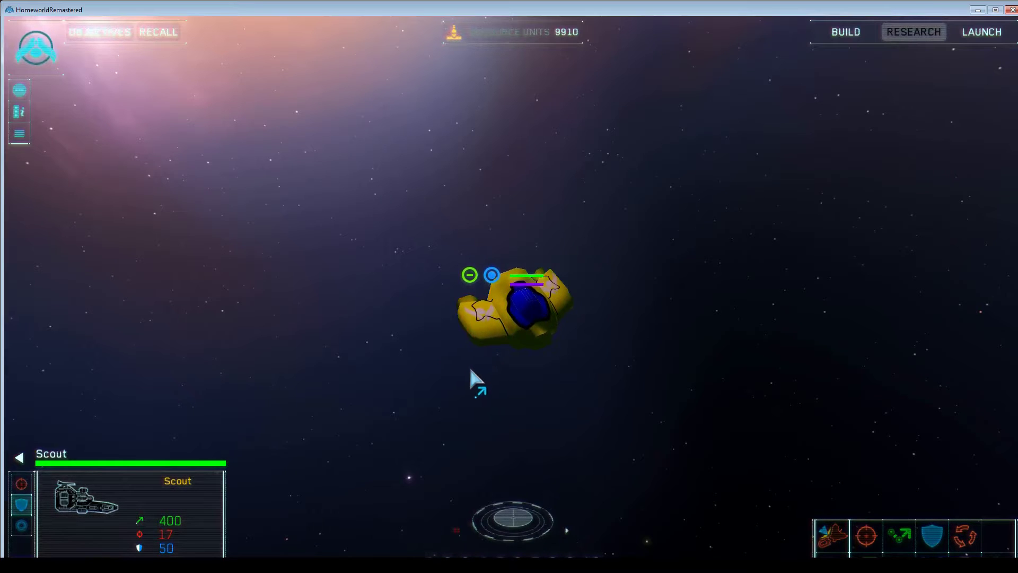
right_drag(471, 369, 448, 332)
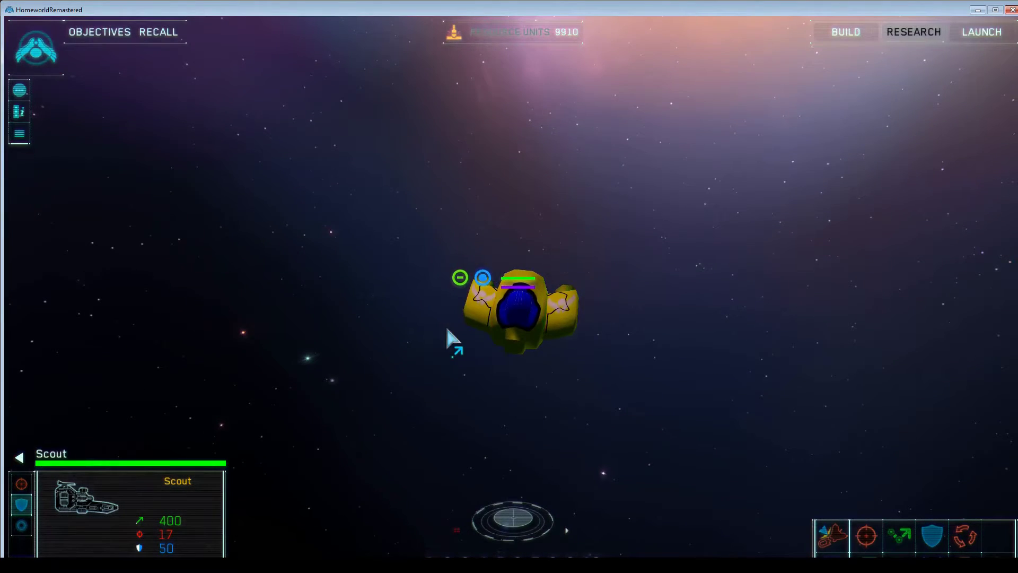
Step: Exit the current match to Windows and confirm quitting the game
key(Escape)
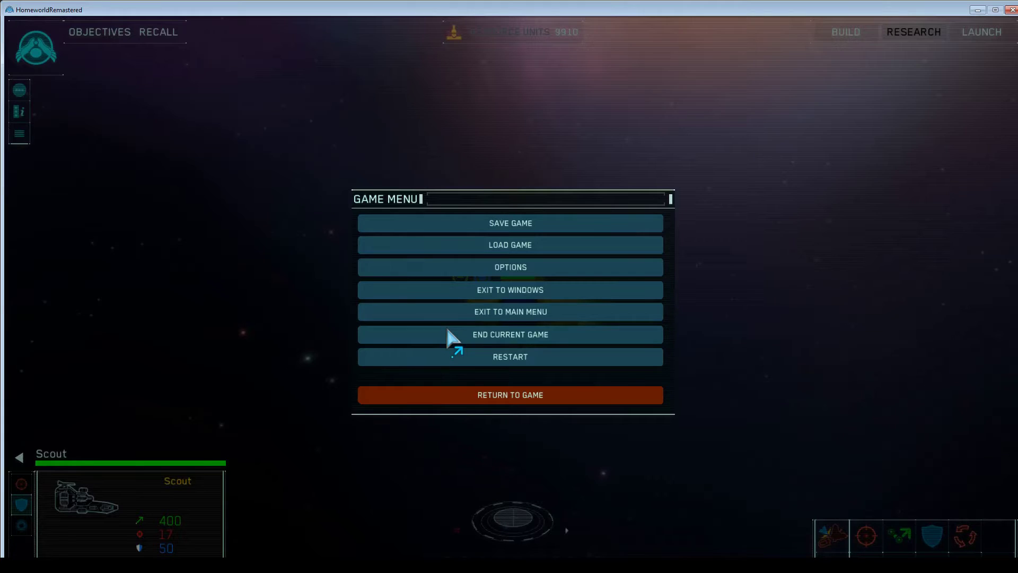
click(528, 294)
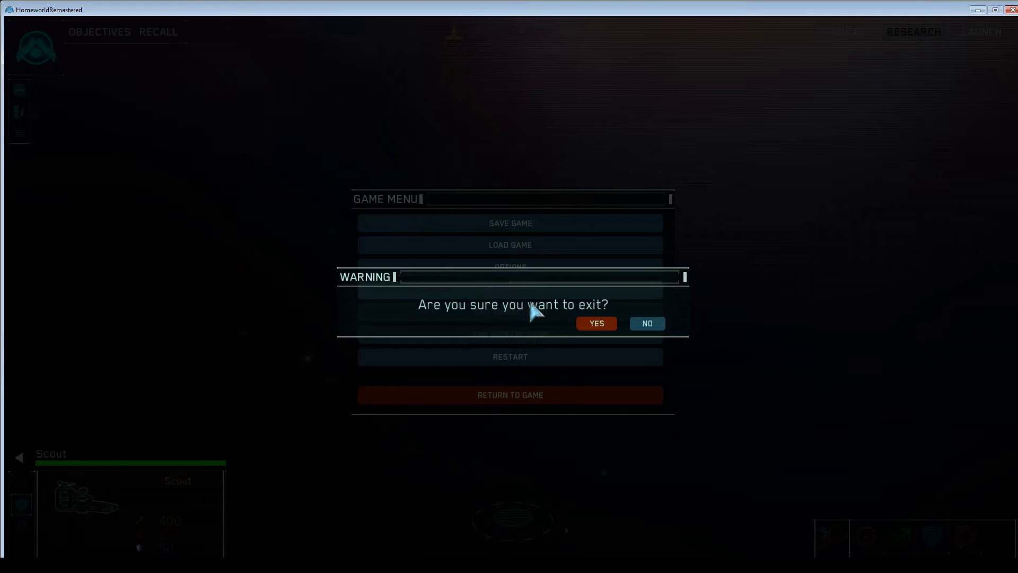
click(597, 324)
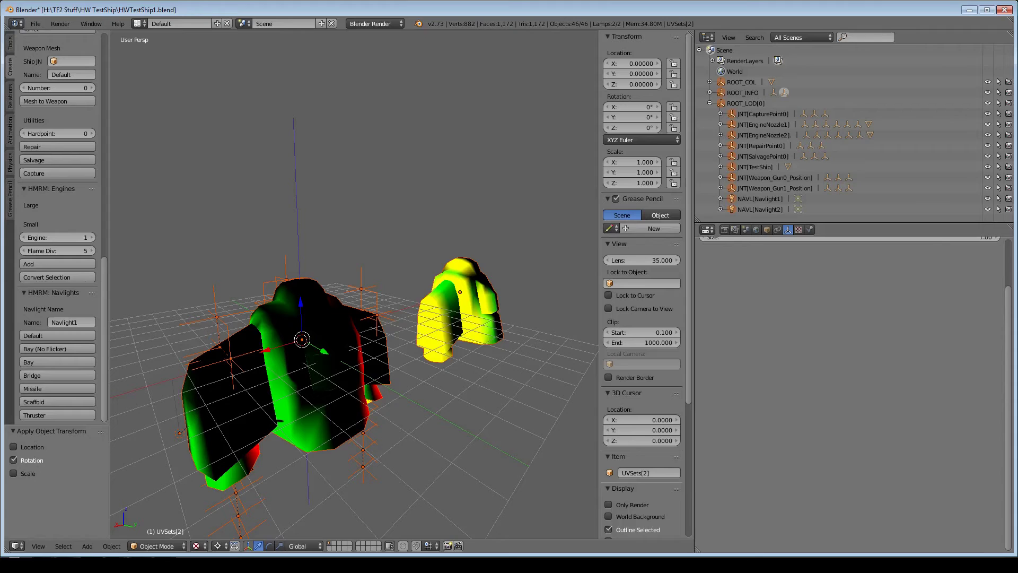
Step: Switch to HWTestShip.dae in Visual Studio and narrow the Document Outline to give the model view more room
middle_drag(504, 371, 221, 355)
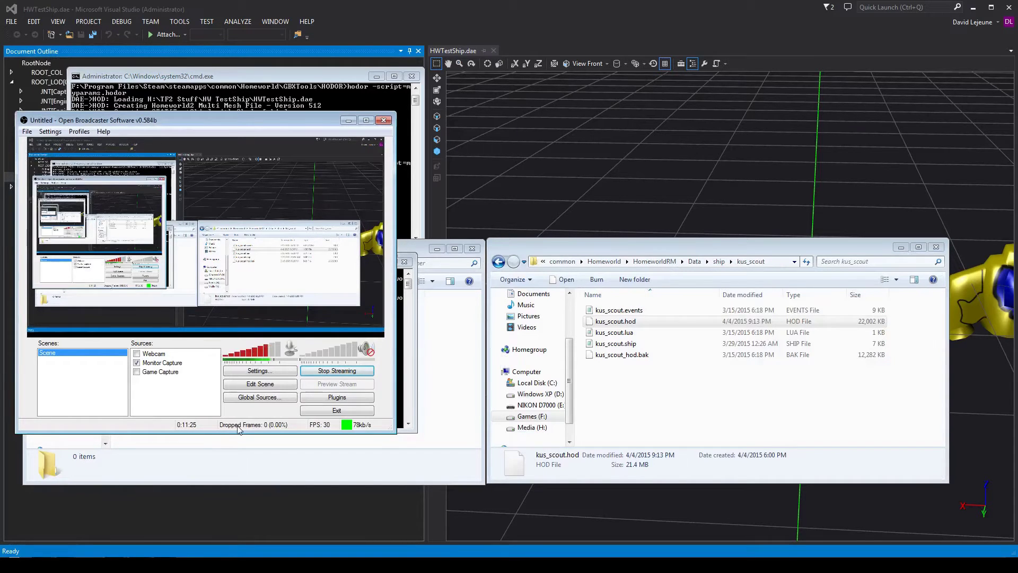
click(543, 32)
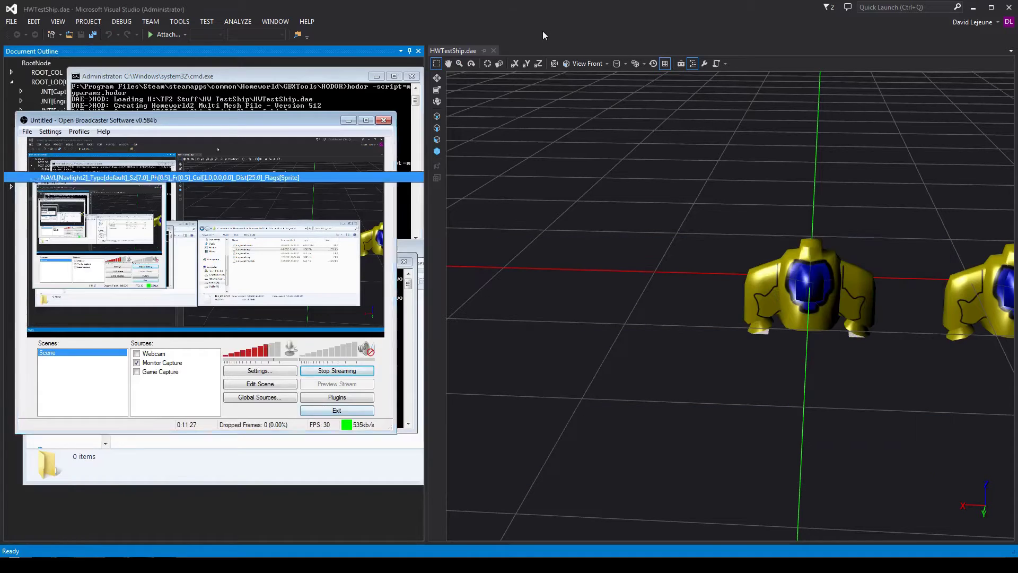
drag(425, 323, 150, 323)
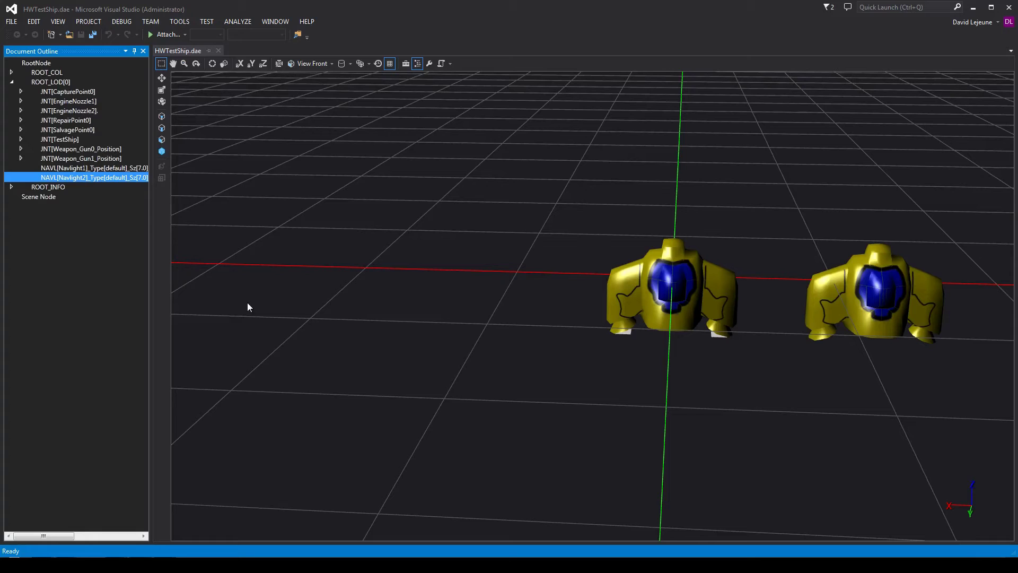
click(247, 336)
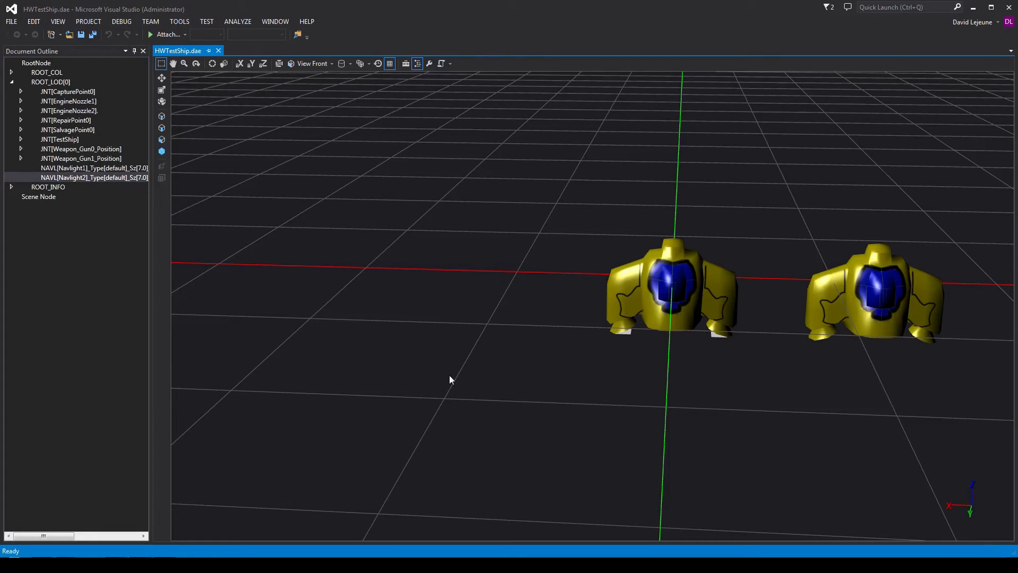